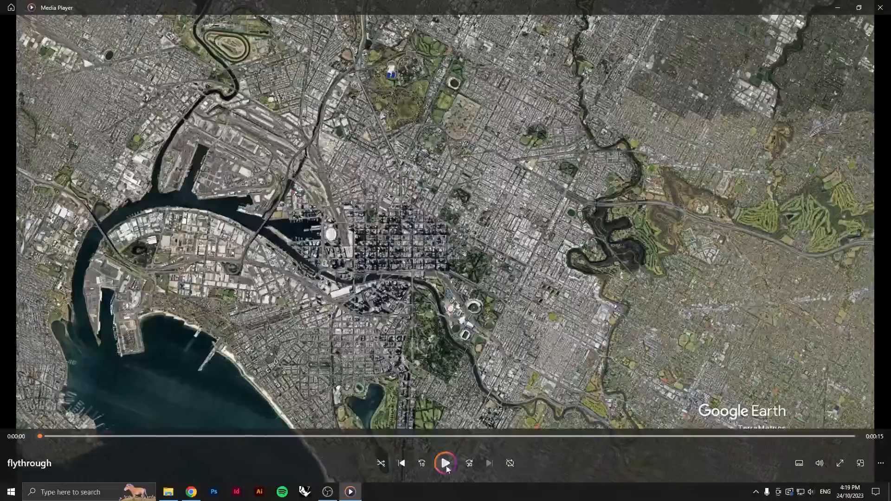
Open Google Earth Studio from the web search results and launch it, closing the leftover tab
click(447, 468)
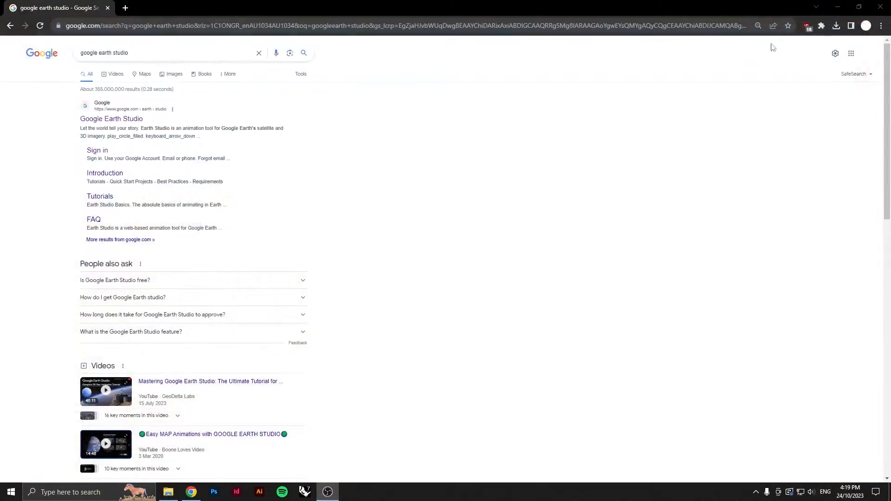
click(102, 121)
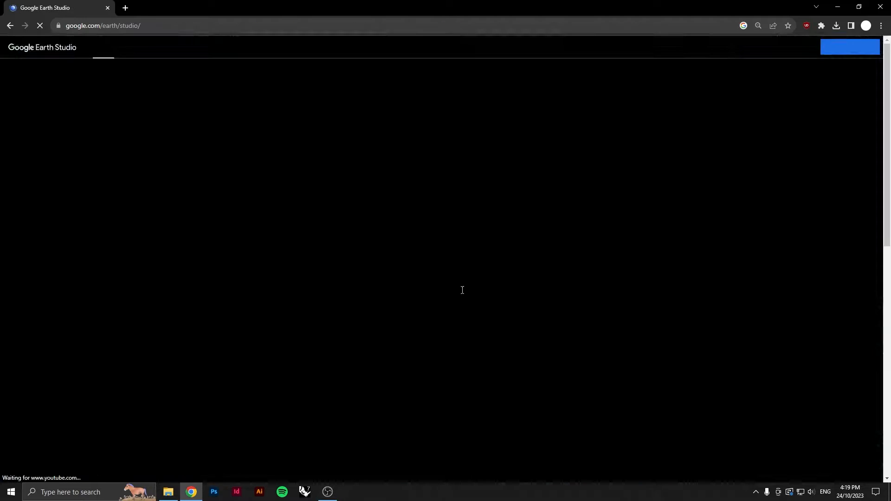
click(853, 54)
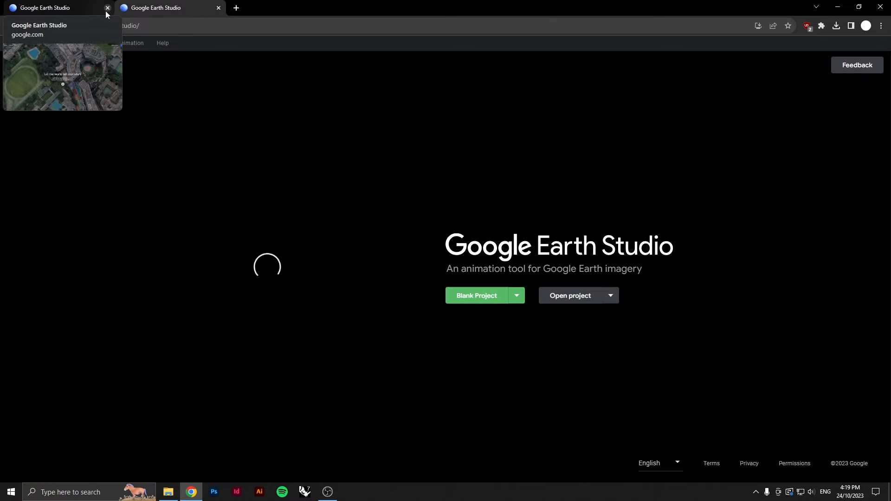
click(108, 8)
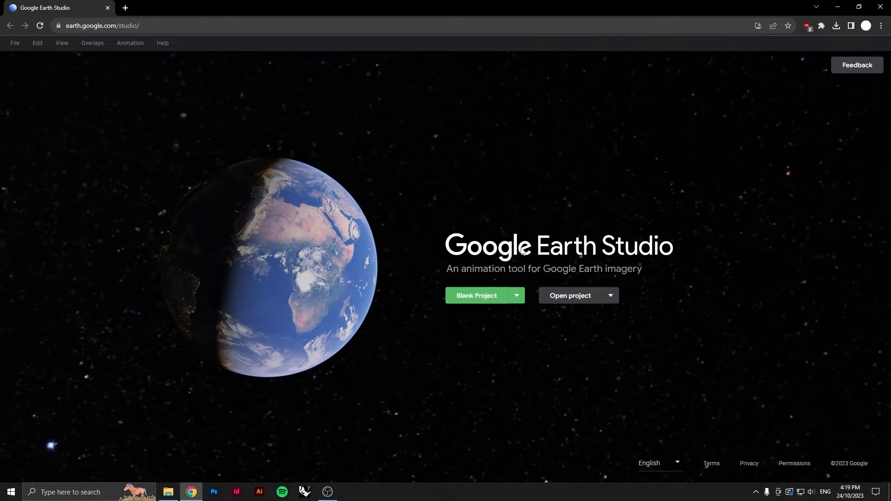
Start a blank project named flythrough at 1920 x 1080, 450 frames and 30 FPS
click(466, 297)
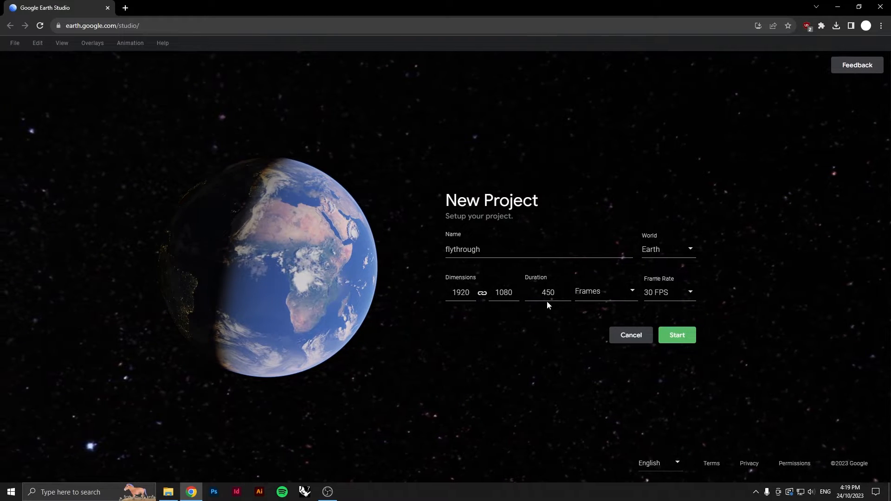
click(673, 298)
click(662, 296)
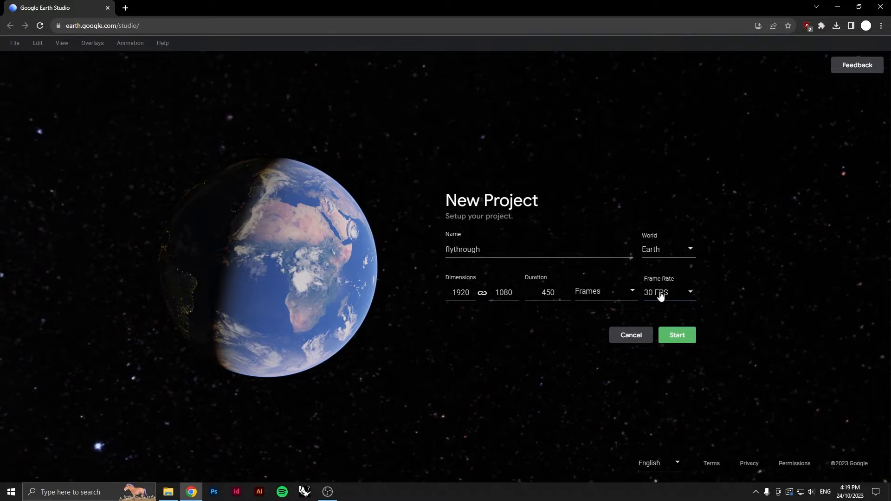
click(616, 296)
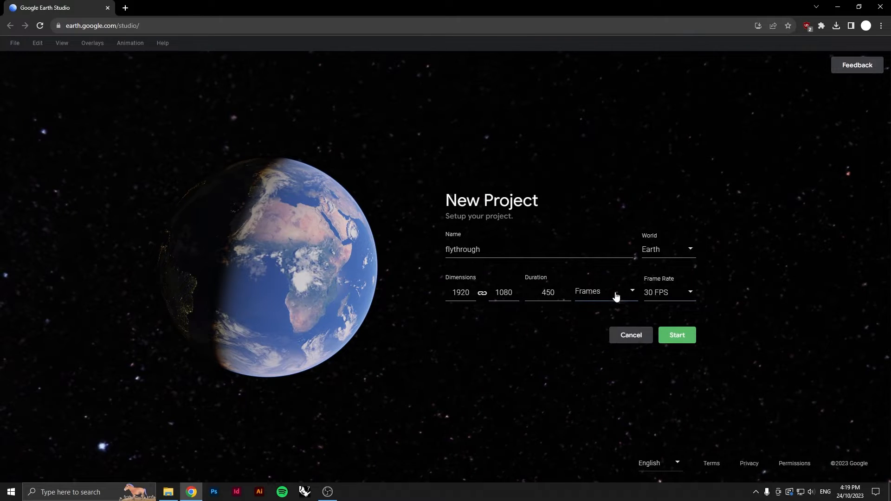
click(677, 337)
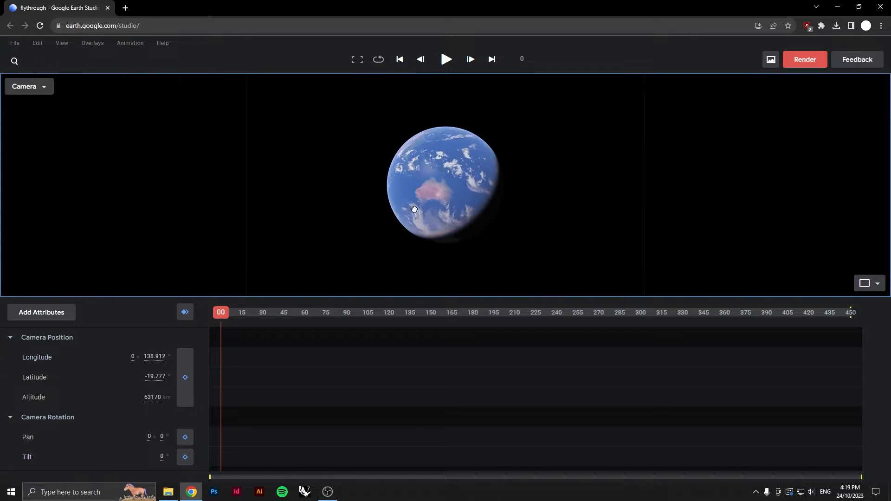
Zoom the camera into an overhead view of central Melbourne and keyframe all attributes at frame 0
scroll(426, 215, down, 10)
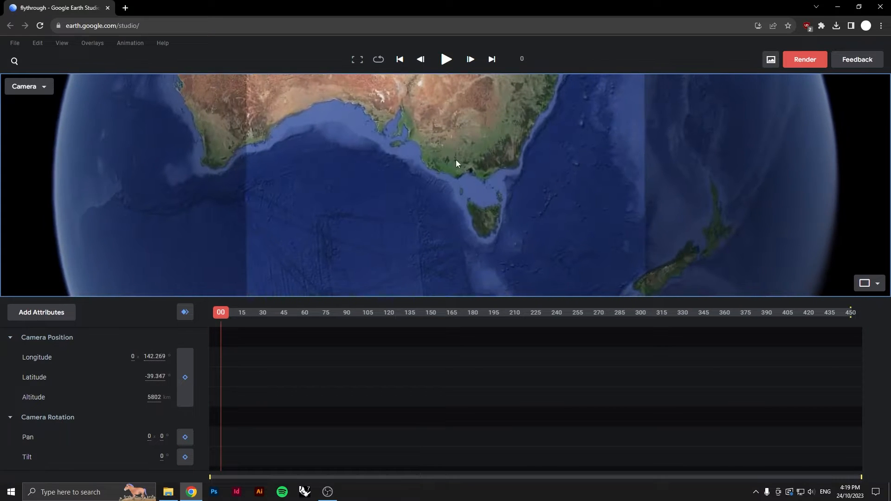
scroll(505, 182, down, 8)
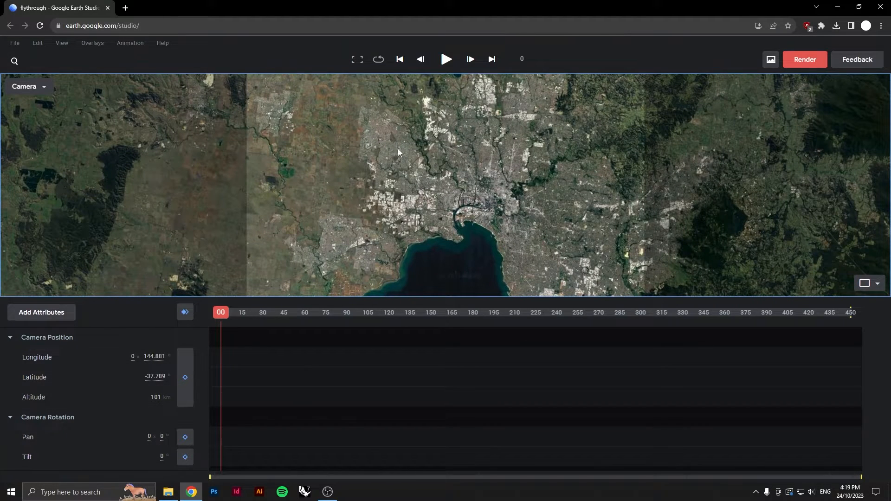
scroll(492, 219, down, 10)
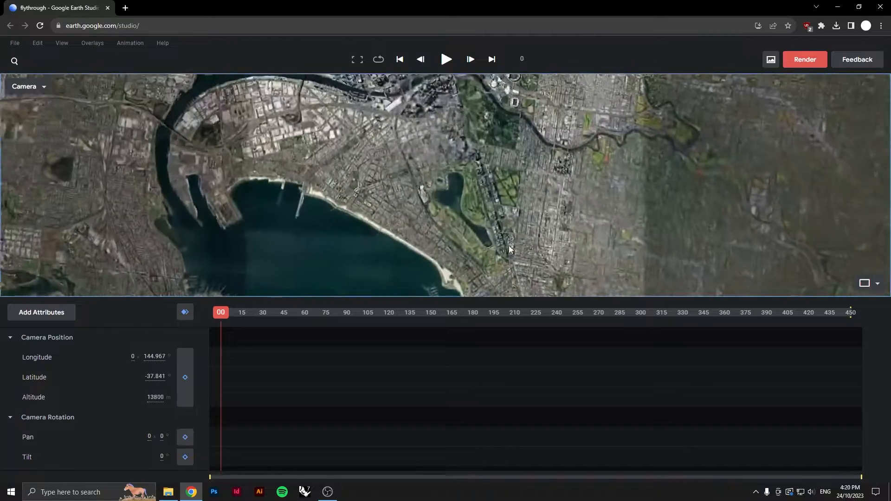
scroll(505, 172, up, 3)
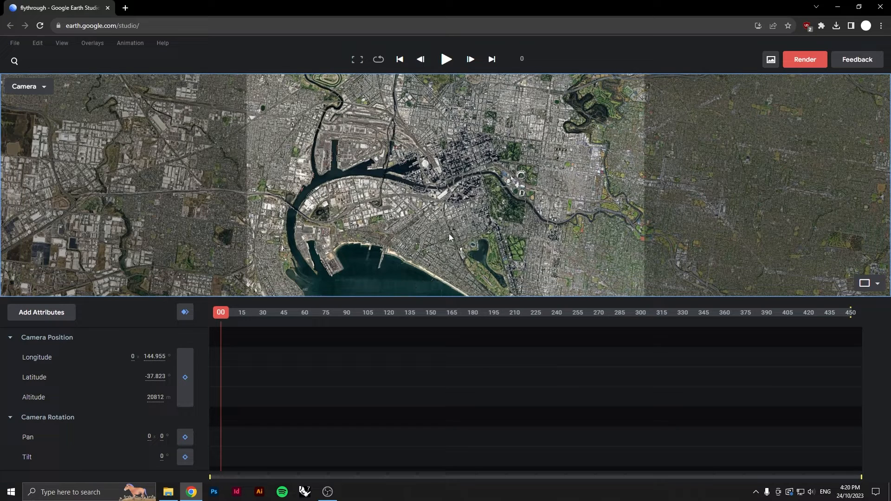
scroll(492, 222, down, 3)
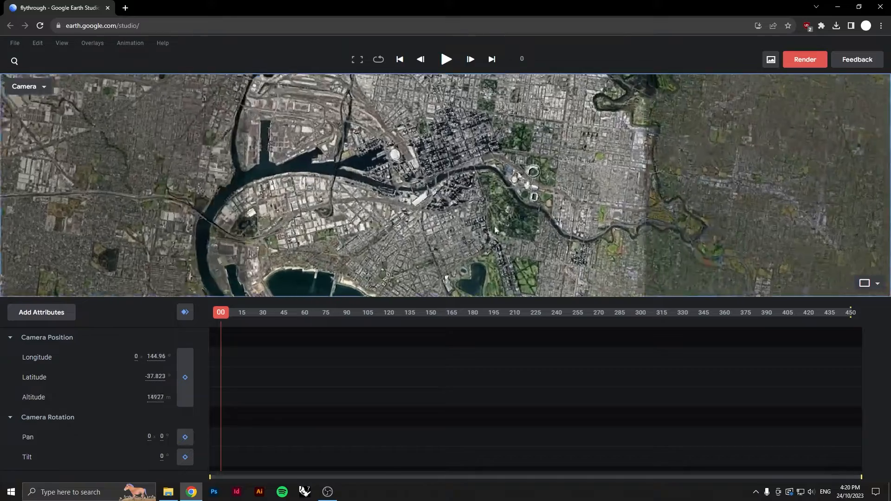
drag(489, 251, 481, 253)
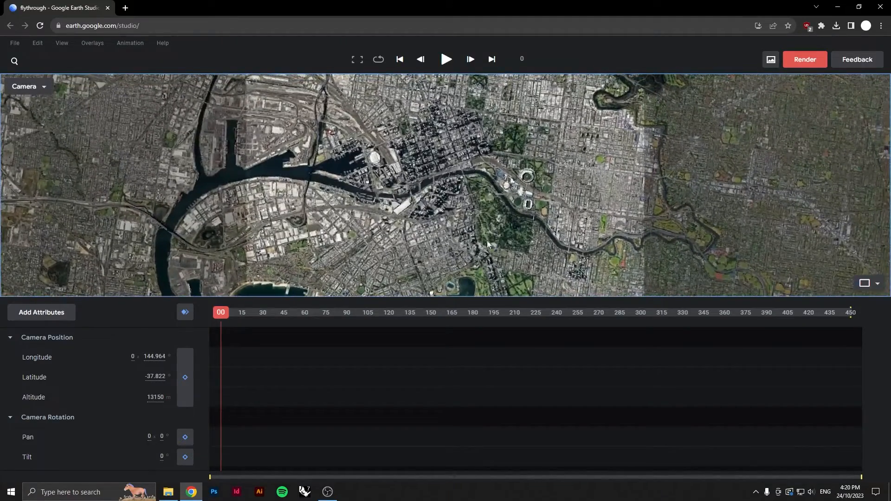
scroll(486, 240, up, 5)
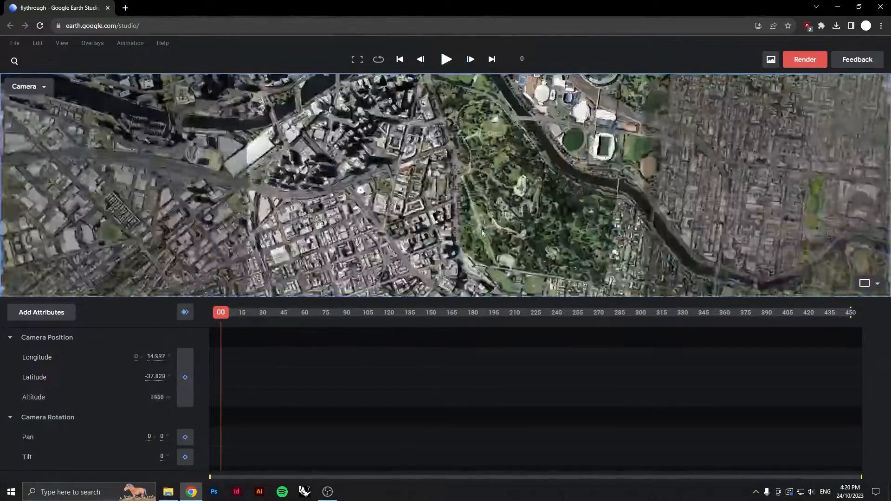
scroll(481, 232, down, 7)
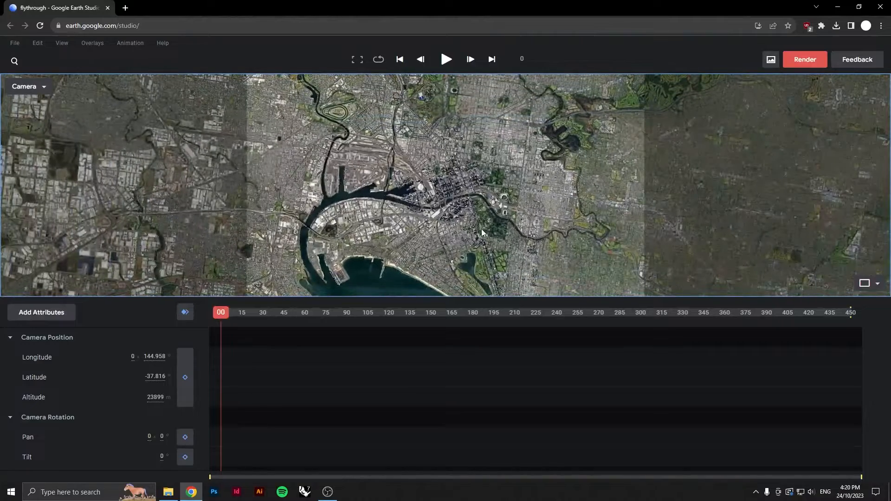
click(186, 313)
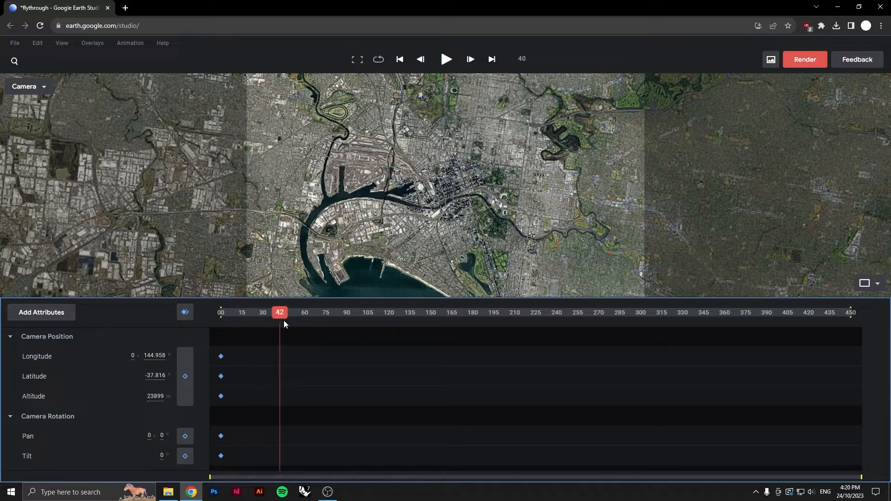
At frame 115, fly down to a low tilted view of the Shrine of Remembrance and keyframe all attributes
scroll(475, 241, up, 10)
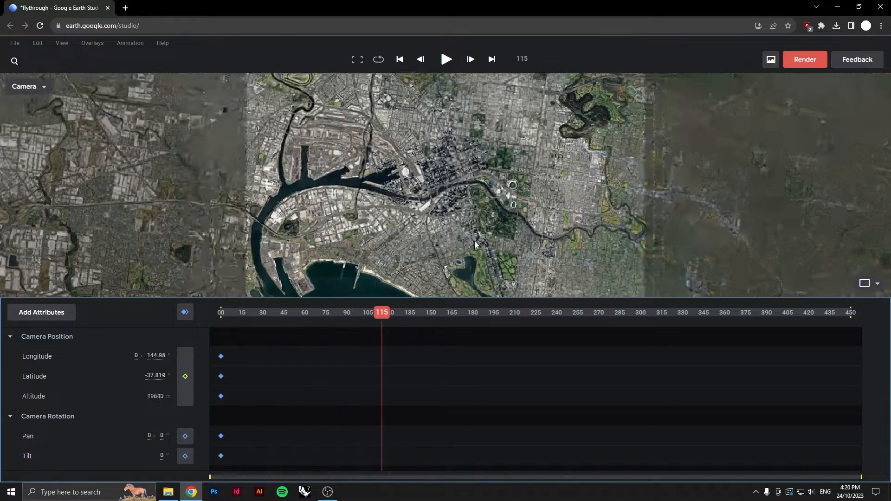
scroll(478, 188, up, 5)
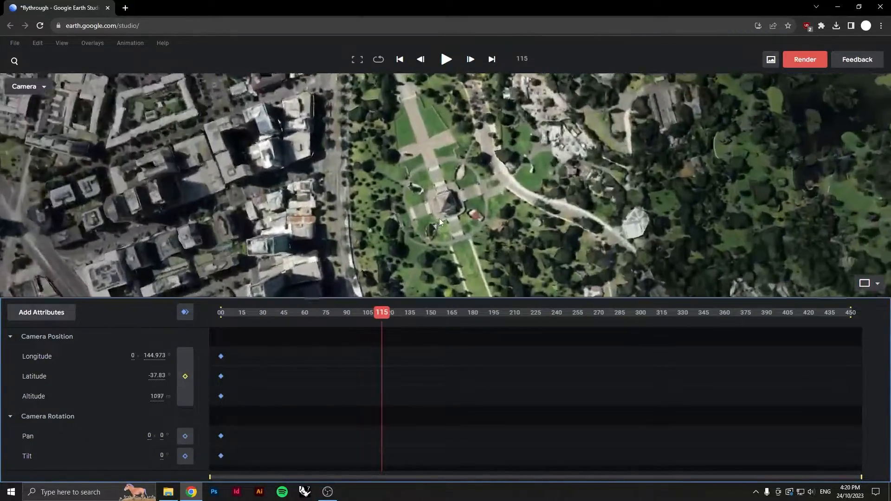
scroll(447, 239, up, 3)
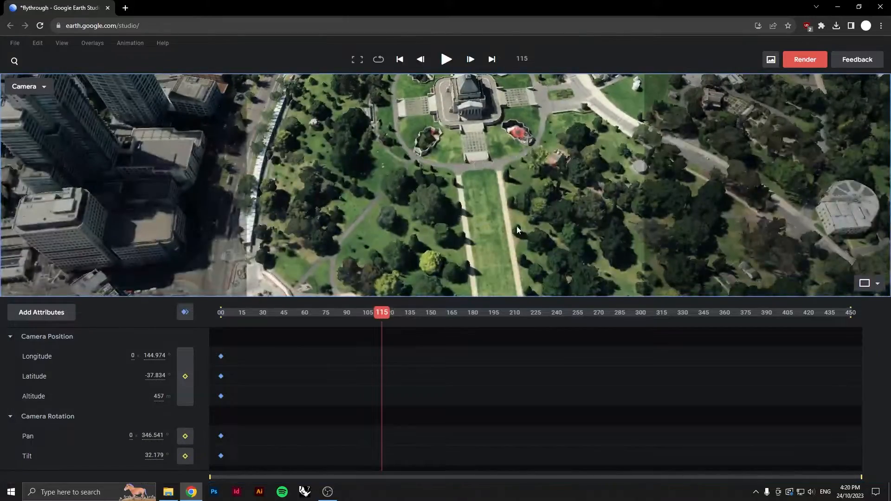
middle_drag(517, 227, 487, 141)
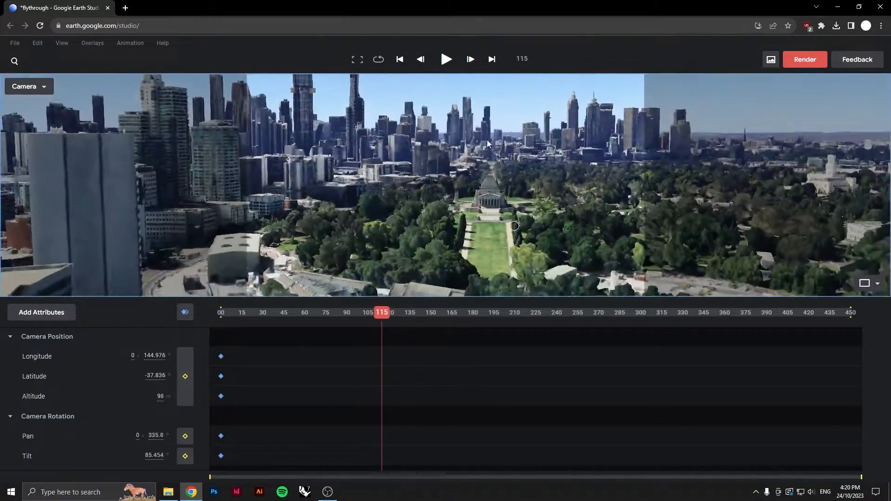
scroll(492, 173, up, 3)
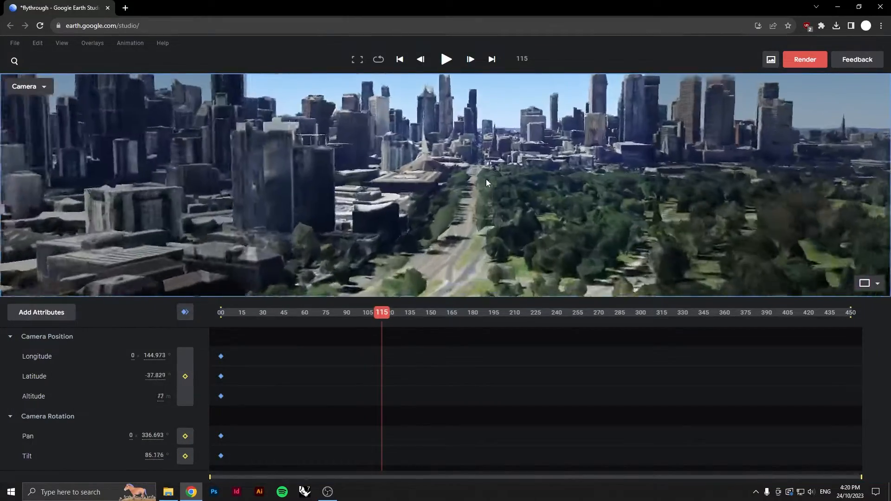
scroll(486, 179, down, 3)
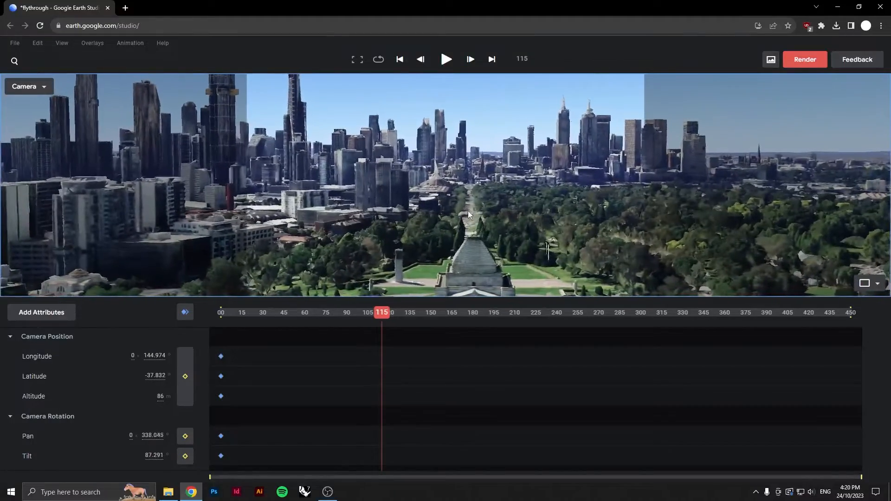
middle_drag(467, 211, 521, 250)
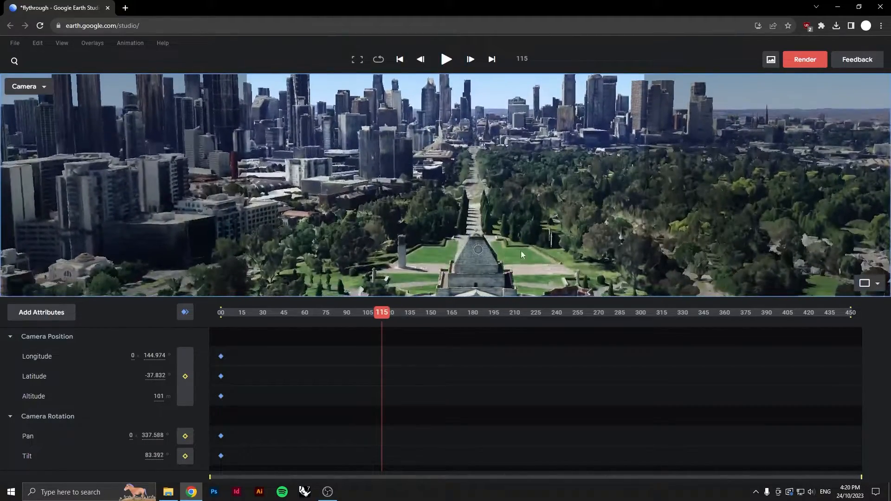
scroll(500, 246, down, 3)
scroll(474, 210, down, 2)
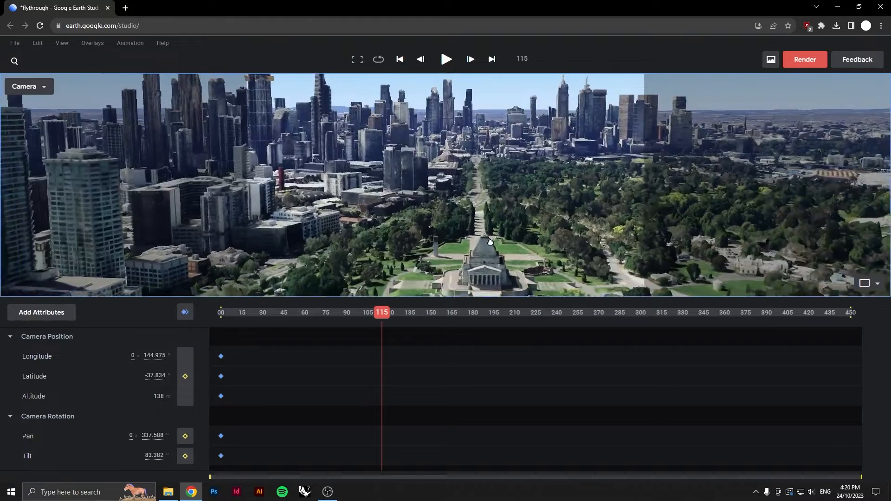
scroll(474, 234, up, 3)
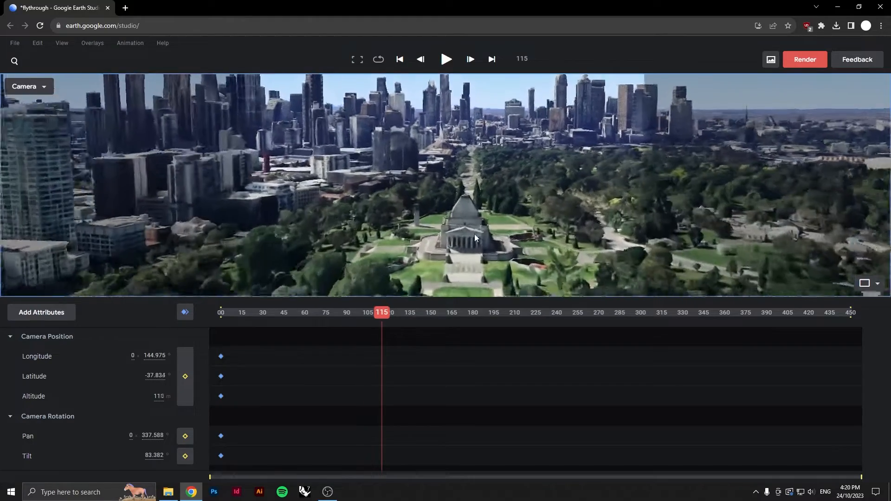
scroll(474, 237, up, 3)
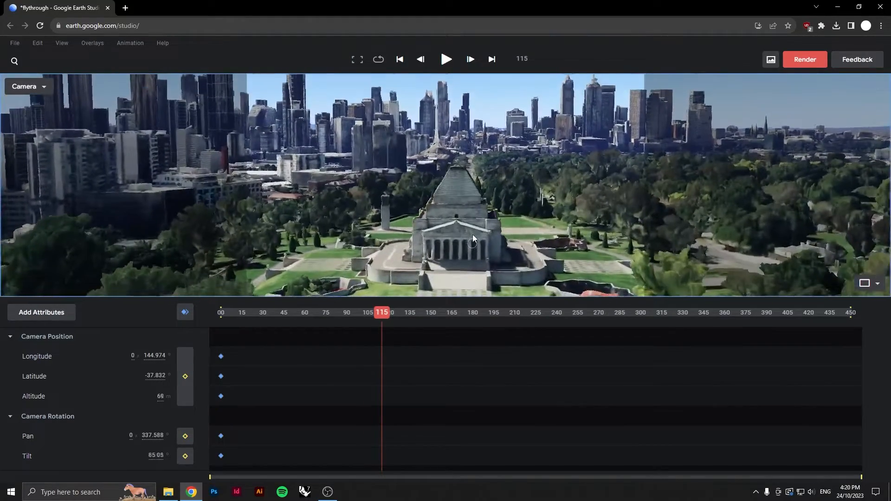
middle_drag(473, 235, 476, 227)
drag(474, 229, 471, 187)
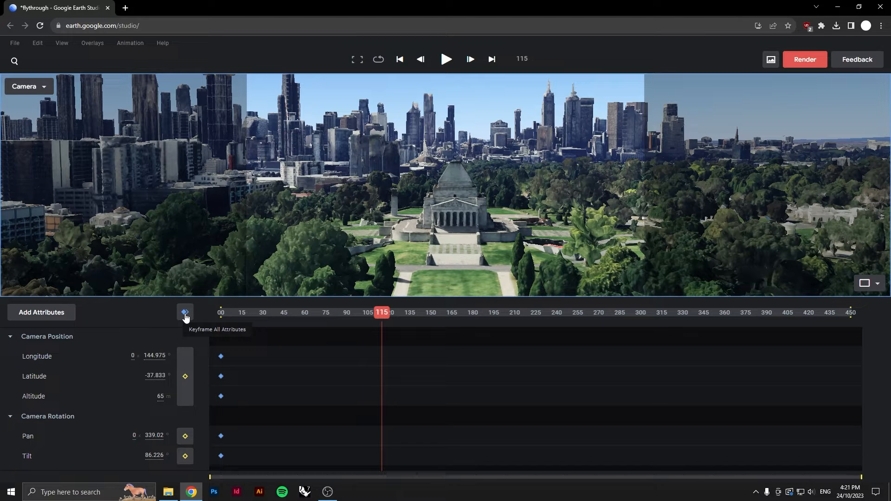
click(186, 312)
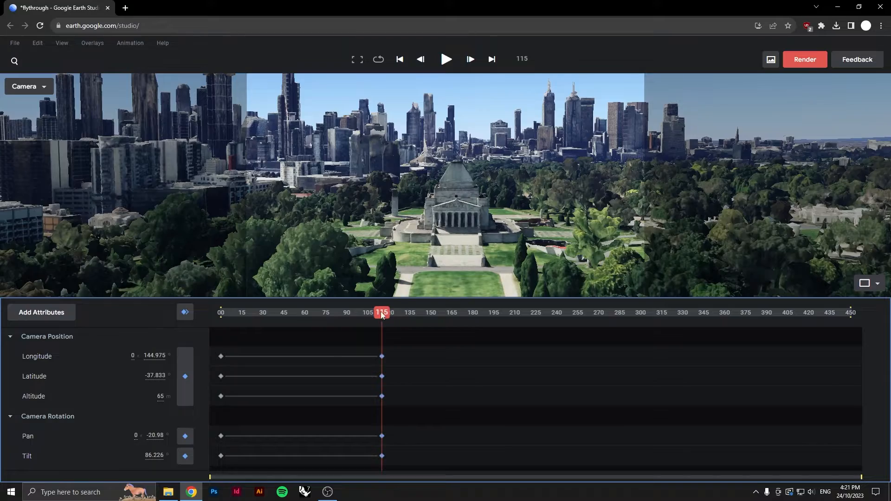
Play back and scrub the animation from the start to preview the camera move
drag(383, 315, 200, 313)
click(444, 61)
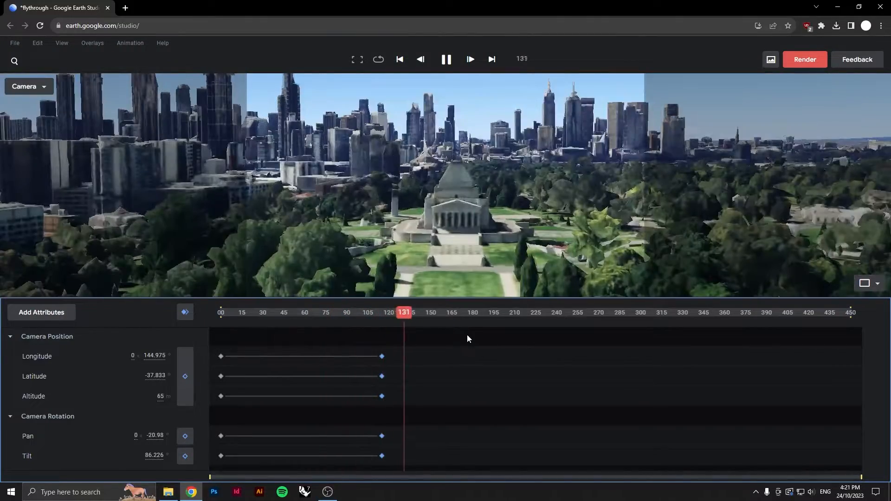
drag(428, 318, 638, 333)
drag(846, 338, 856, 337)
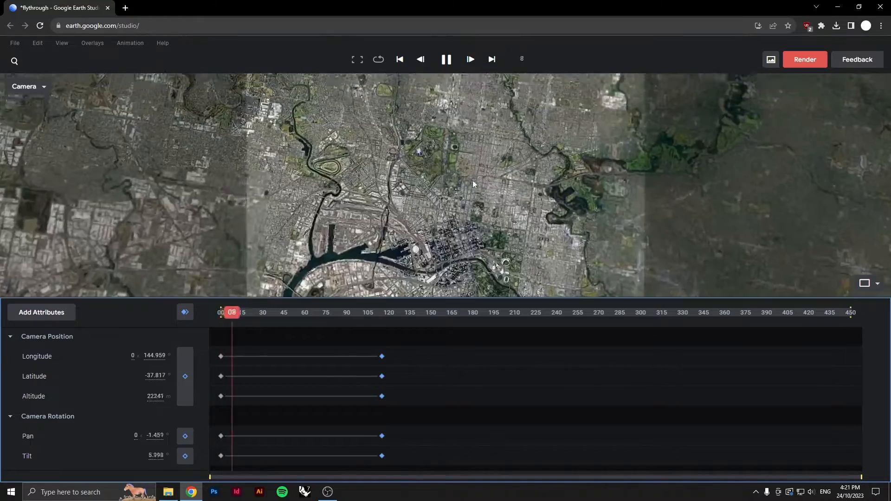
drag(289, 314, 838, 319)
scroll(457, 148, down, 10)
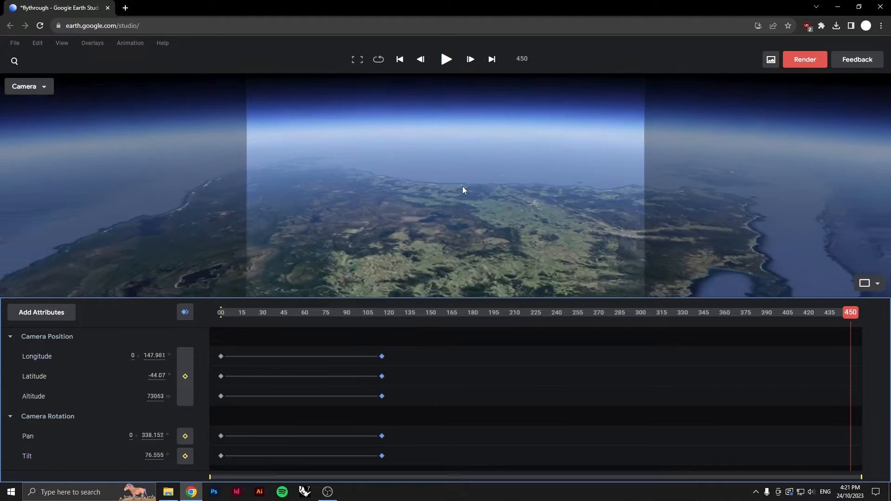
scroll(459, 204, down, 10)
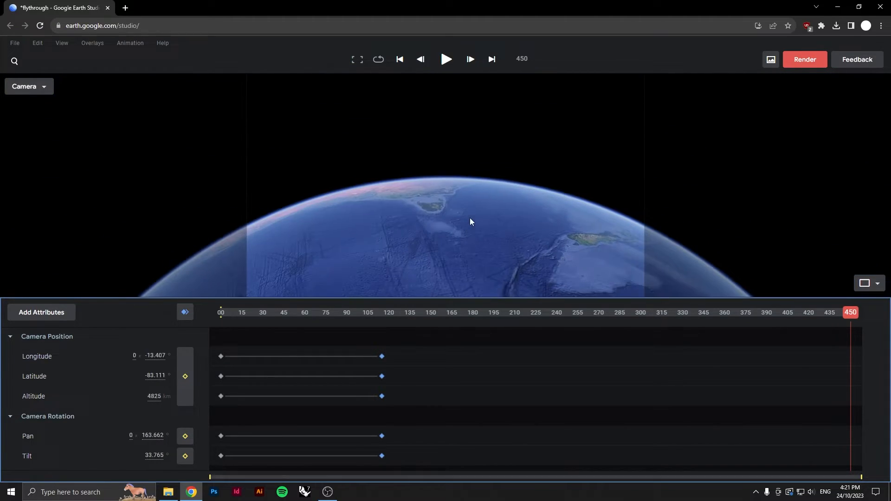
drag(469, 220, 454, 298)
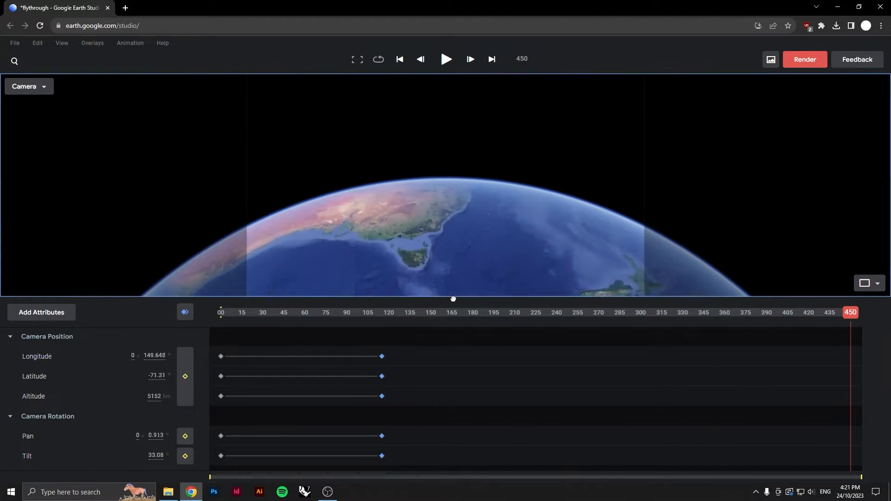
drag(402, 219, 423, 260)
scroll(426, 259, up, 6)
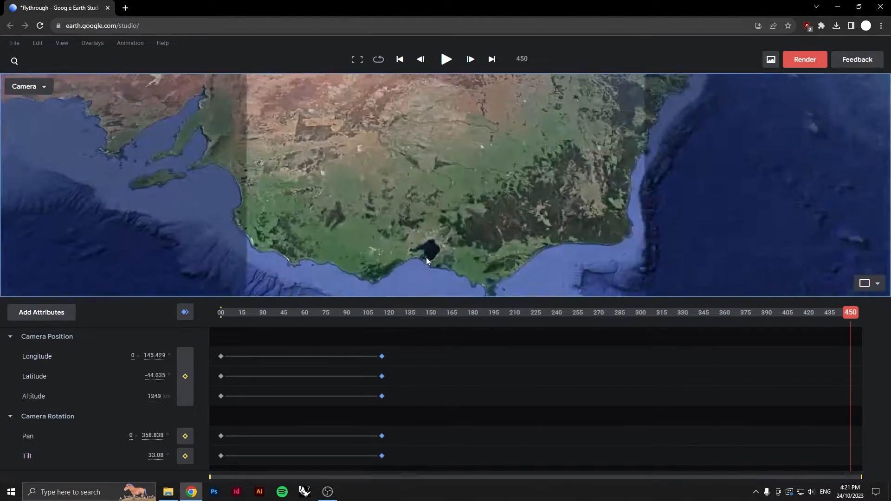
scroll(426, 261, up, 10)
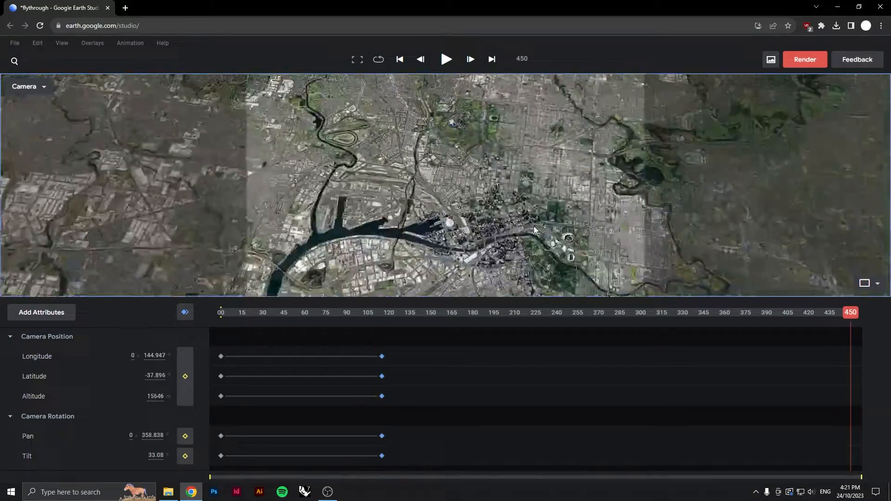
scroll(535, 230, up, 5)
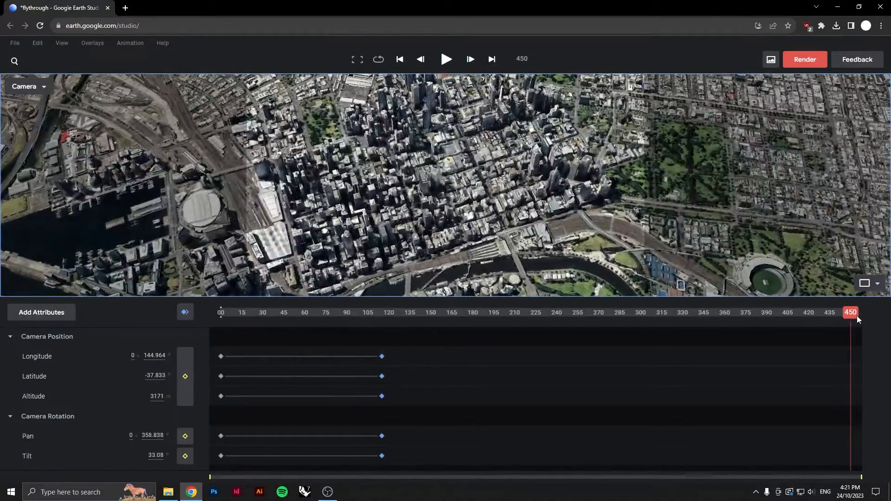
drag(856, 319, 574, 317)
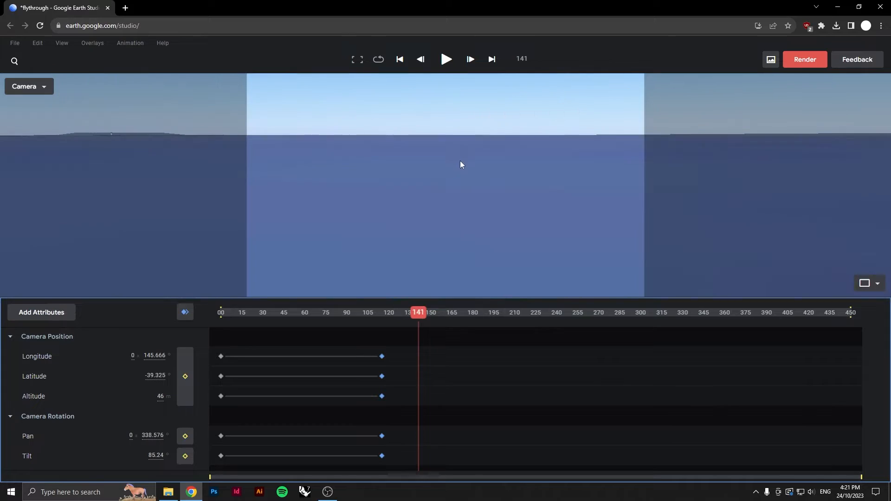
drag(413, 313, 390, 320)
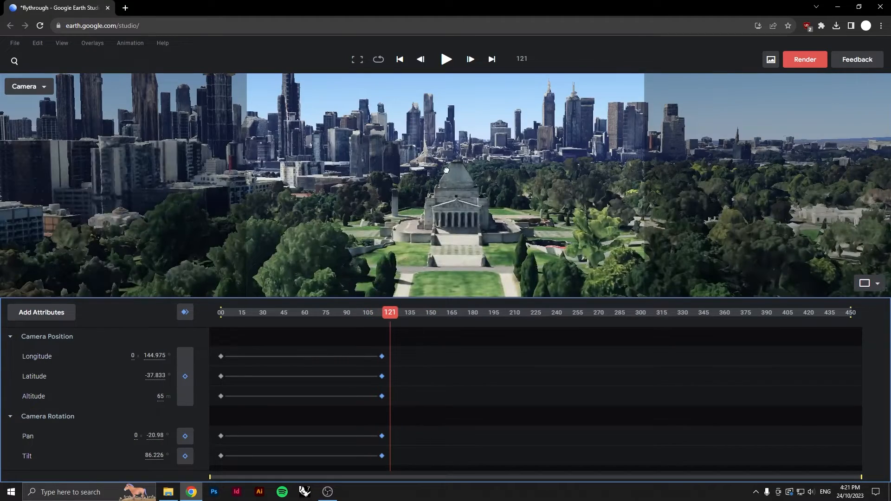
scroll(447, 170, up, 5)
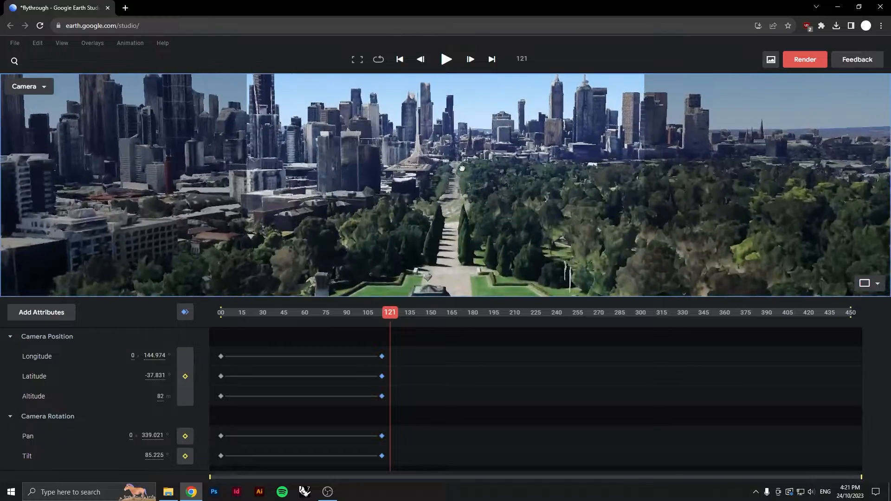
scroll(463, 169, up, 3)
scroll(454, 178, up, 3)
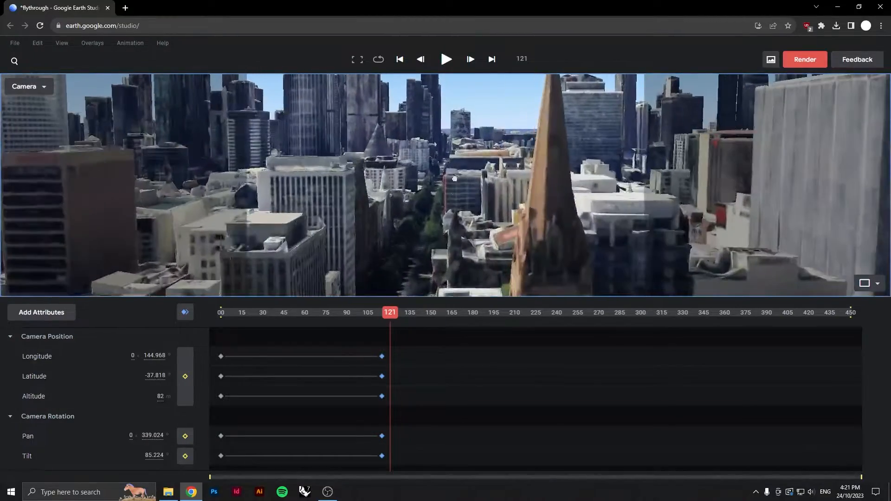
mouse_move(454, 178)
mouse_down()
mouse_move(481, 252)
mouse_move(461, 219)
mouse_move(462, 181)
mouse_up()
At frame 450, fly the camera low into the city among the high-rise towers and keyframe all attributes
drag(392, 315, 816, 313)
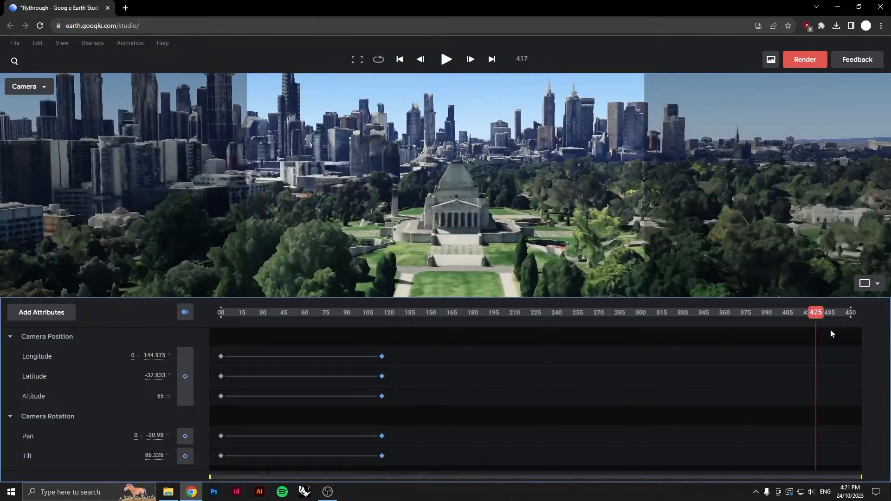
drag(438, 149, 447, 222)
drag(448, 262, 509, 254)
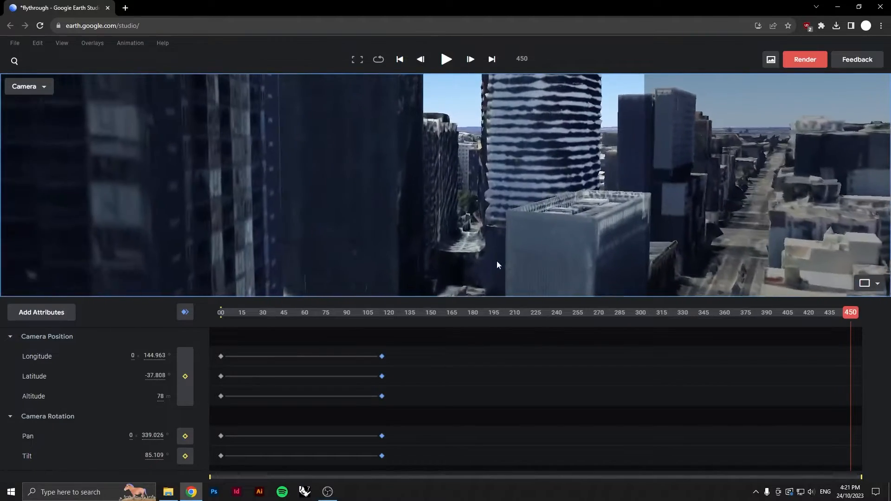
middle_drag(496, 261, 495, 188)
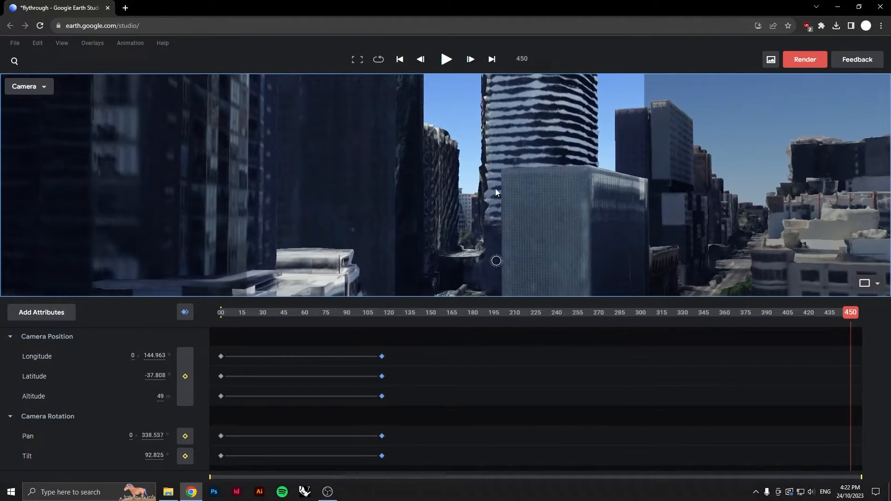
click(186, 311)
At frame 111, set the camera tilt to 0 for a straight-down view and scrub back to preview it
drag(855, 318, 372, 384)
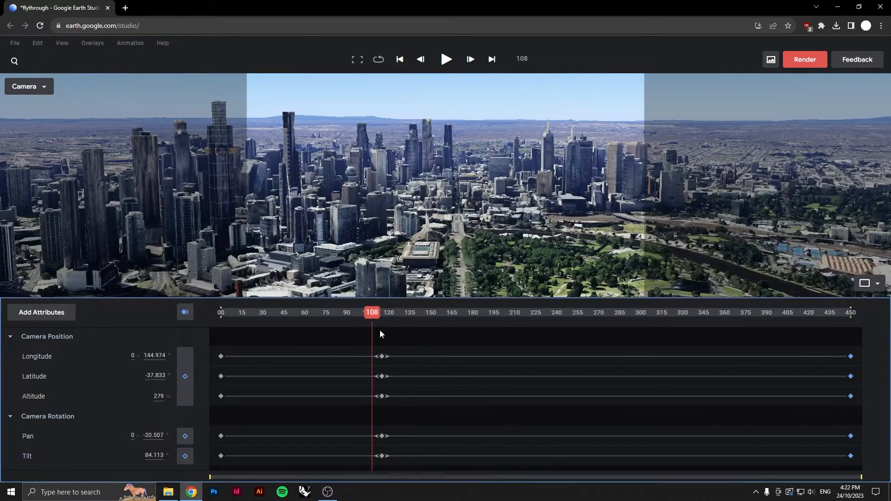
drag(374, 316, 376, 350)
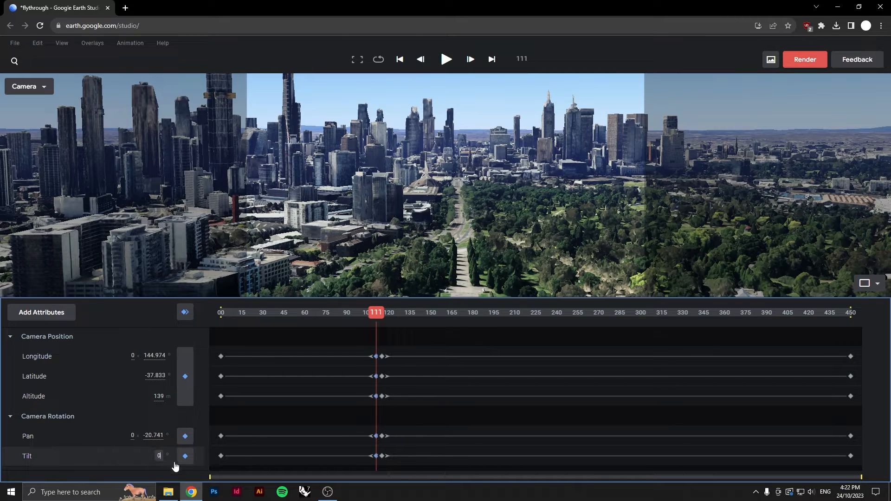
click(153, 435)
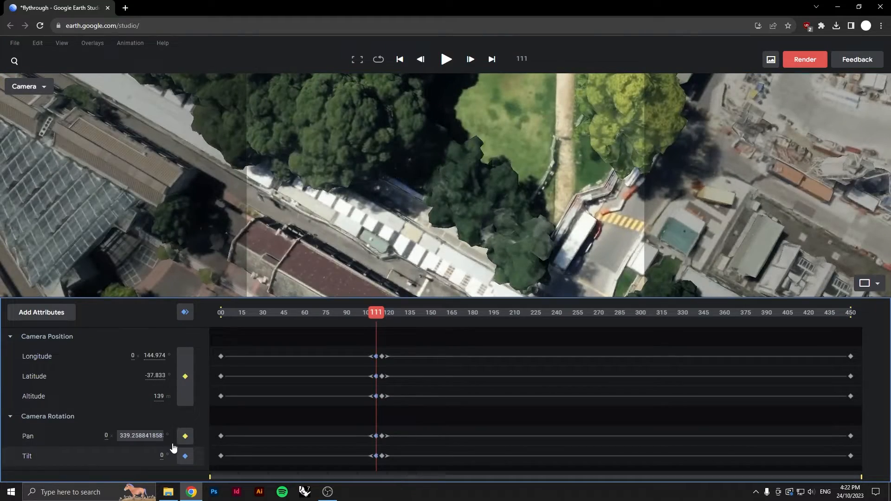
drag(377, 315, 356, 357)
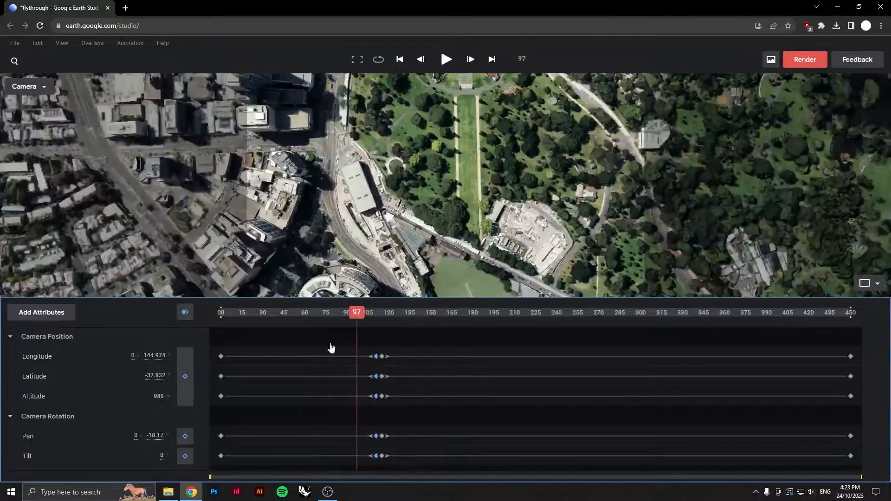
Switch the viewport to the Top map view and keyframe all camera attributes at frame 131
click(44, 88)
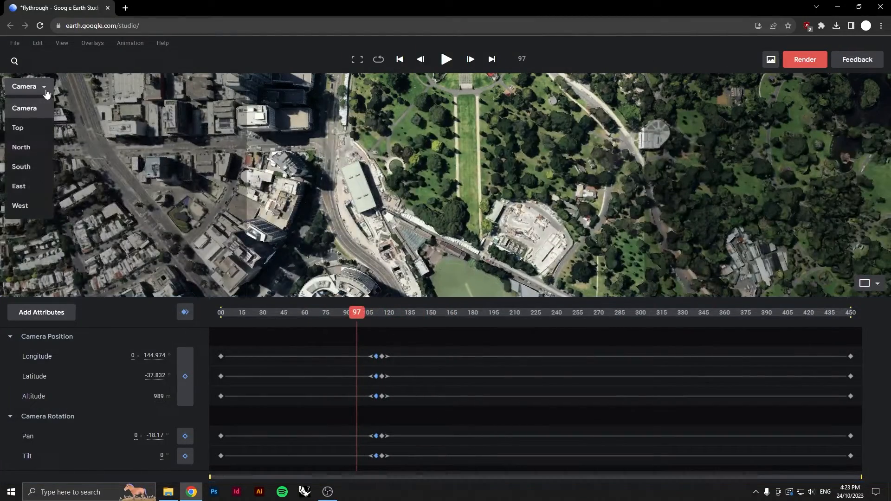
click(32, 132)
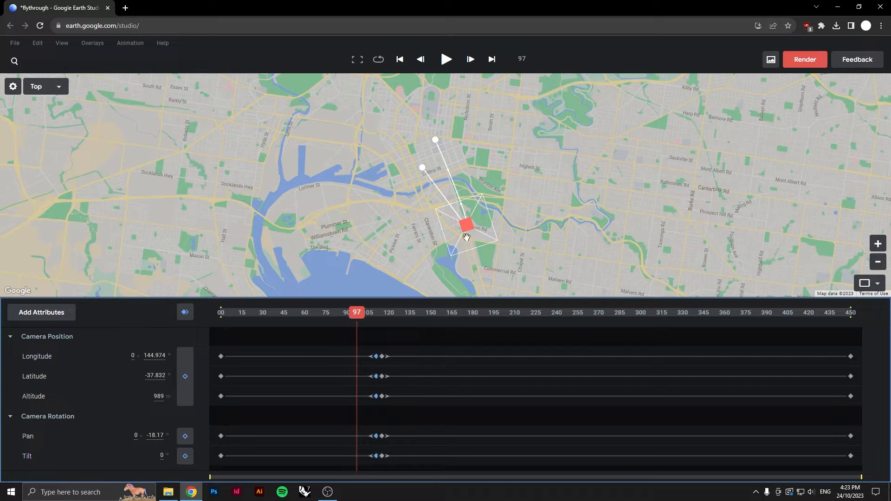
drag(357, 316, 437, 331)
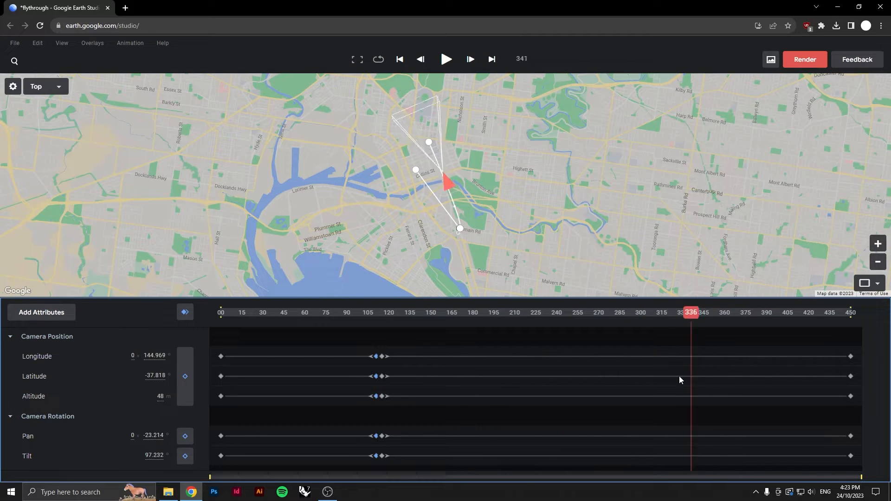
scroll(469, 234, up, 5)
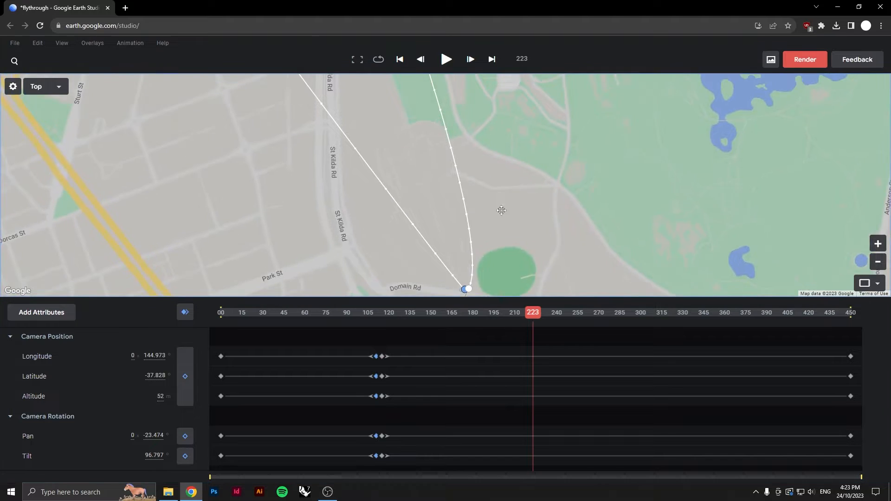
drag(491, 184, 452, 253)
drag(538, 314, 519, 315)
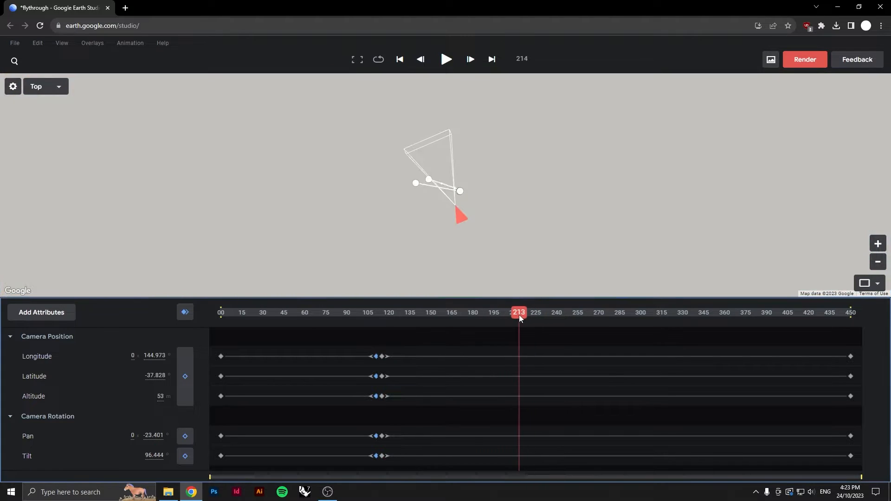
drag(409, 333, 404, 330)
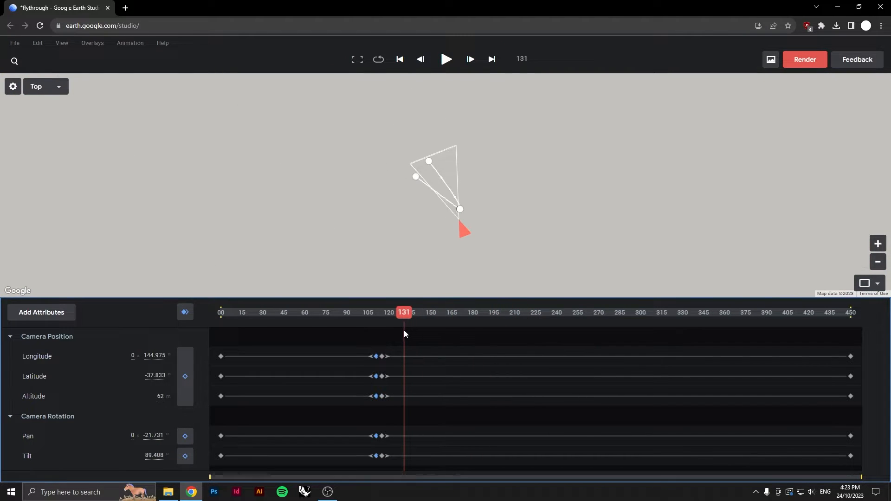
scroll(454, 223, up, 10)
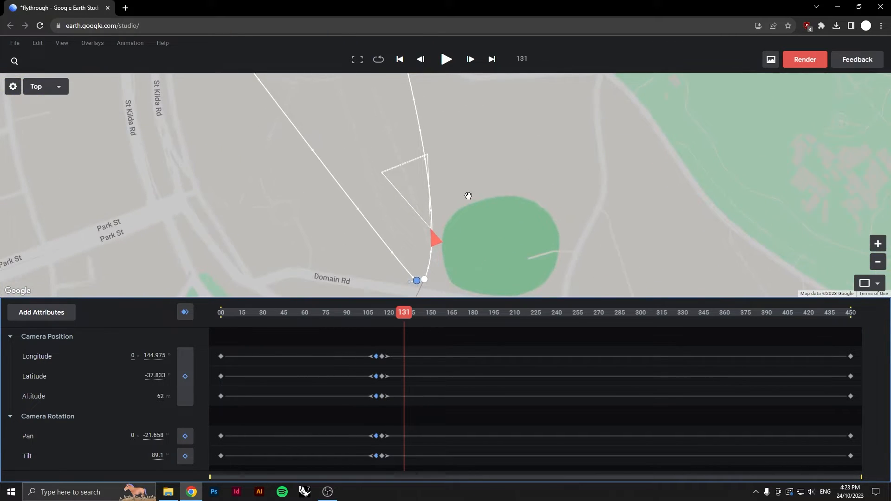
drag(469, 197, 486, 234)
scroll(399, 218, down, 4)
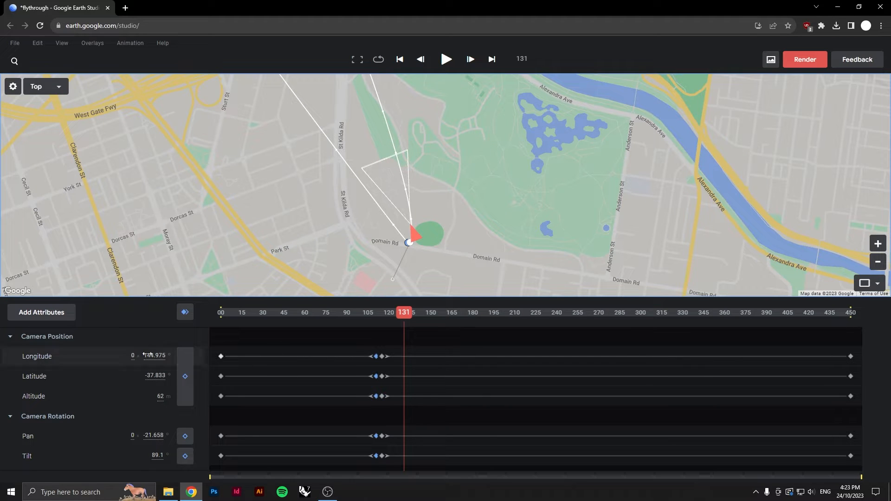
click(185, 313)
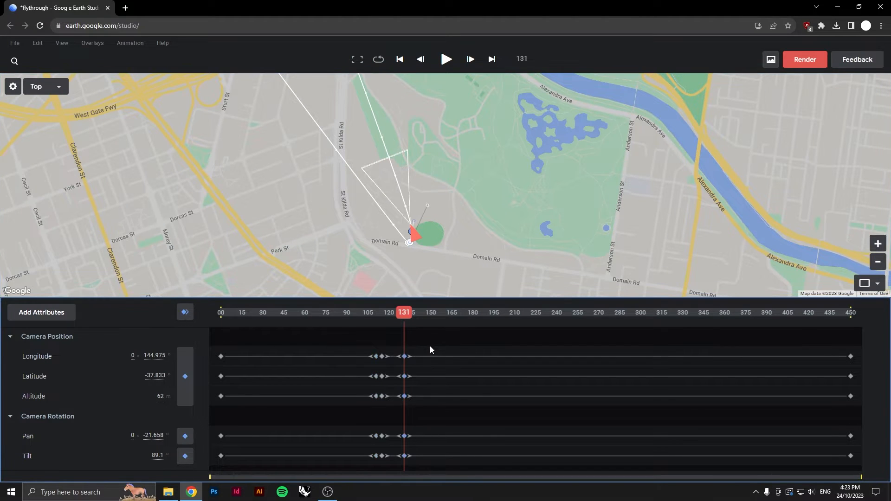
Follow the camera path on the map while scrubbing, and add a keyframe for all camera attributes at frame 360
drag(452, 163, 513, 243)
drag(513, 201, 532, 272)
drag(493, 153, 514, 235)
drag(451, 91, 501, 229)
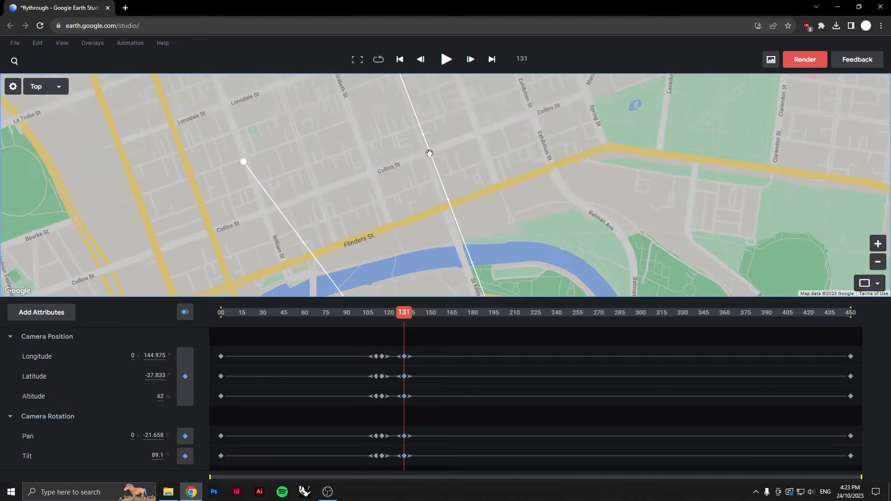
drag(405, 316, 579, 336)
drag(509, 209, 528, 265)
drag(490, 184, 529, 287)
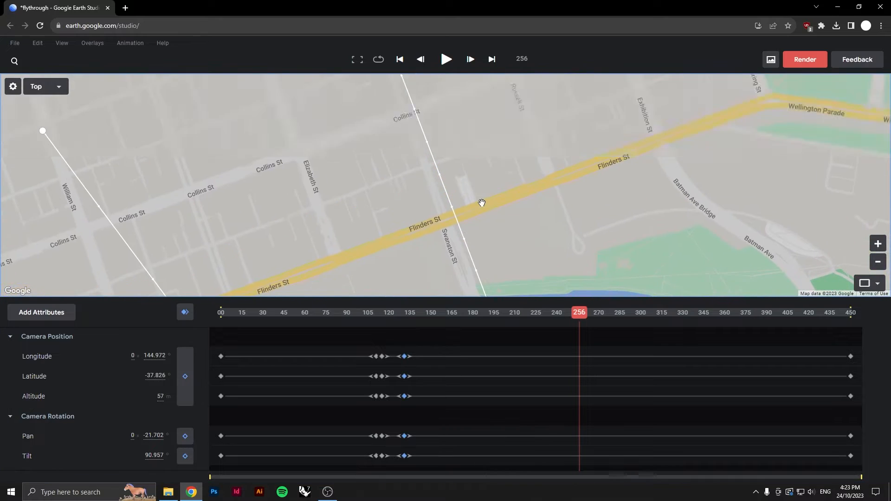
scroll(474, 197, down, 2)
scroll(474, 194, down, 2)
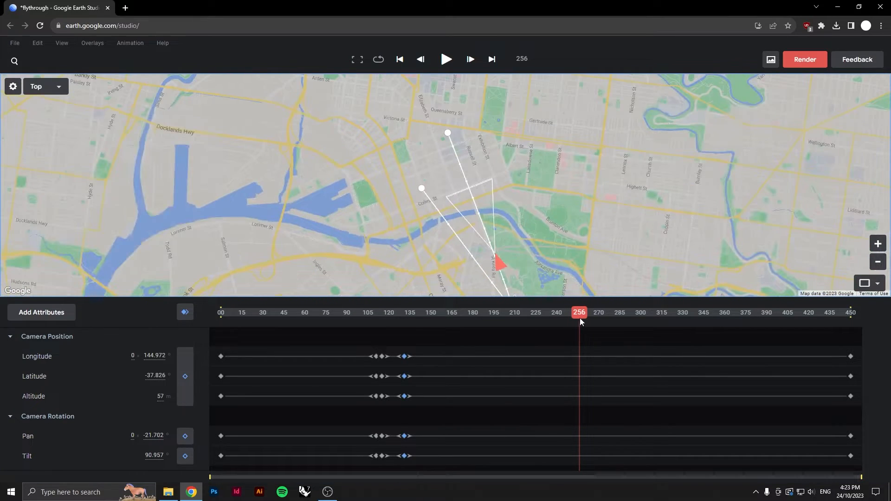
drag(580, 318, 678, 332)
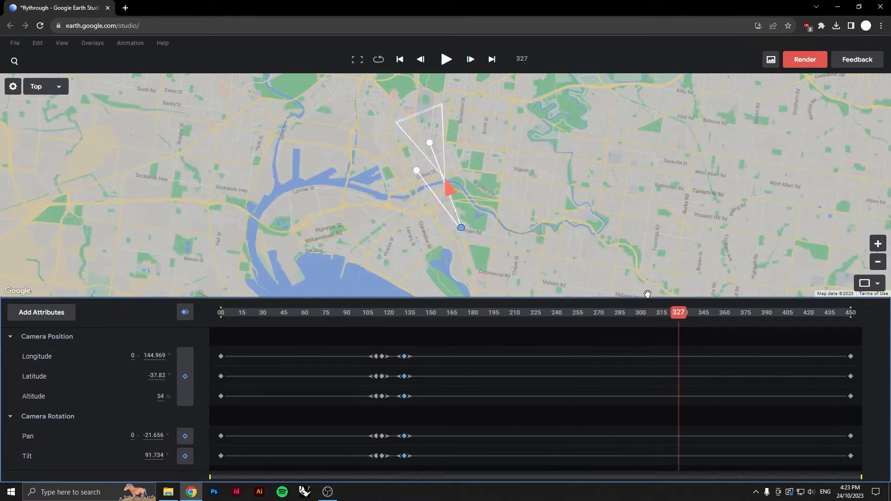
drag(733, 325, 717, 325)
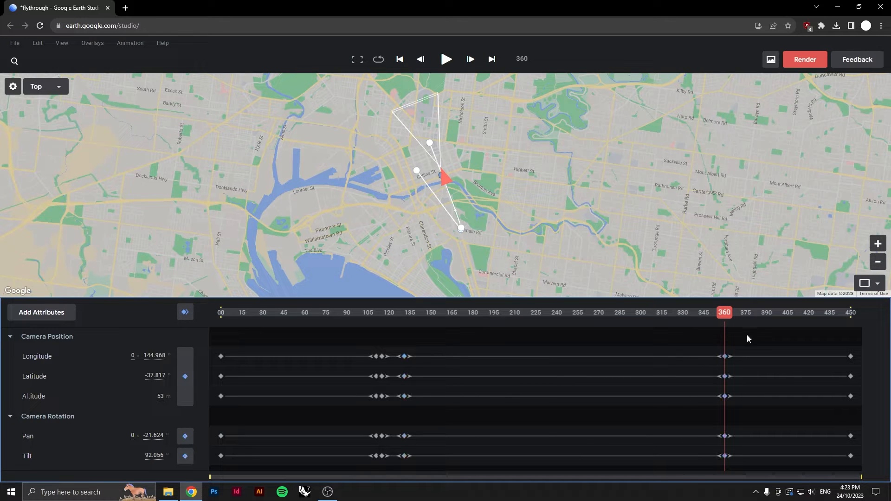
At frame 0, select a camera path point near Domain Rd and drag it and its curve handle to reshape the path
drag(705, 321, 152, 297)
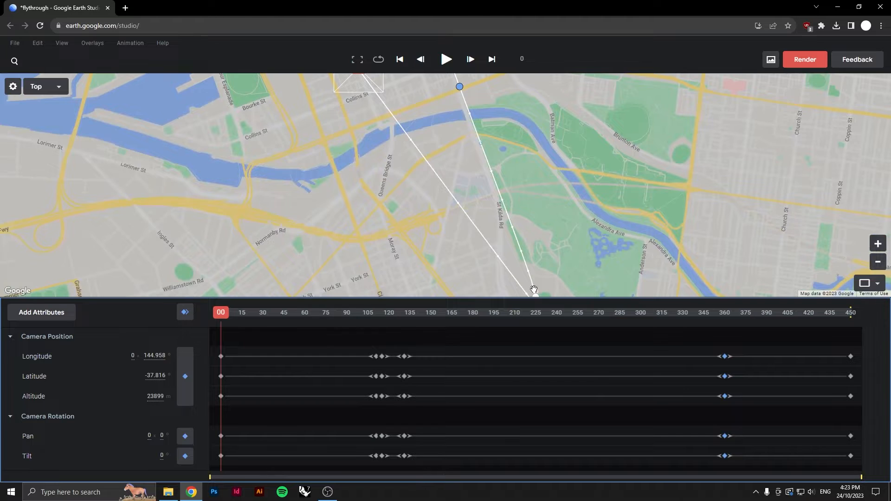
scroll(534, 290, up, 5)
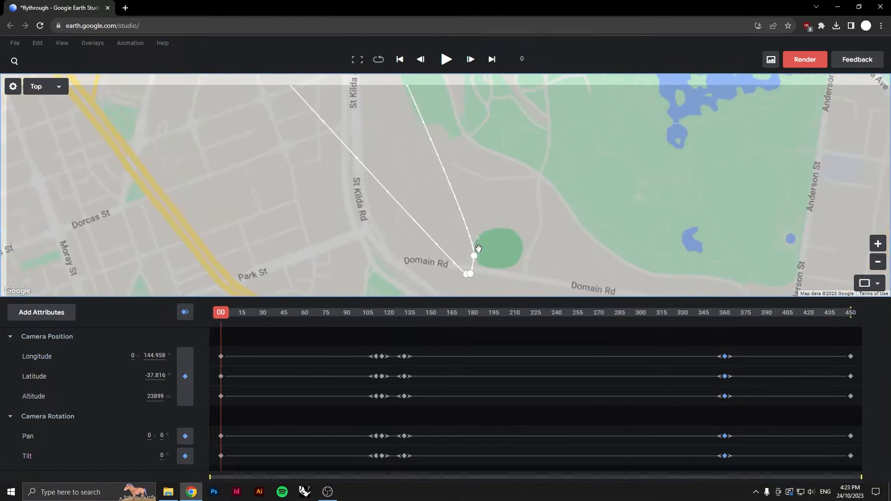
scroll(479, 248, up, 3)
click(458, 228)
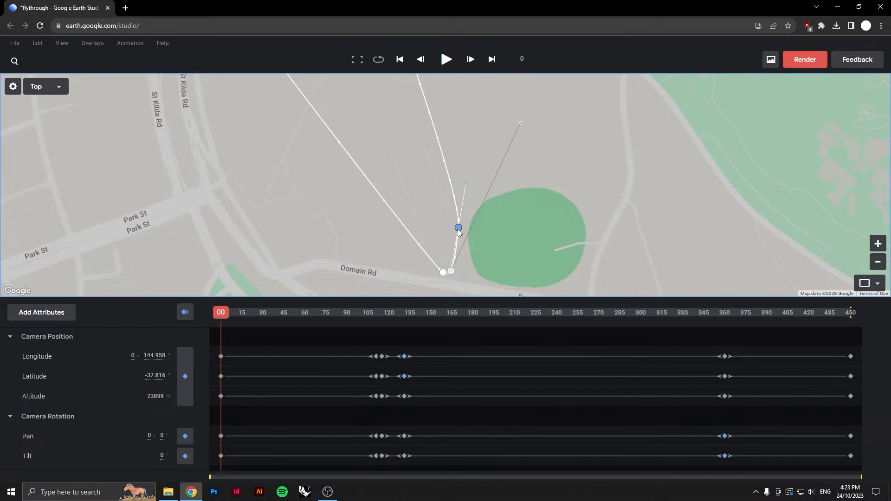
drag(468, 211, 457, 213)
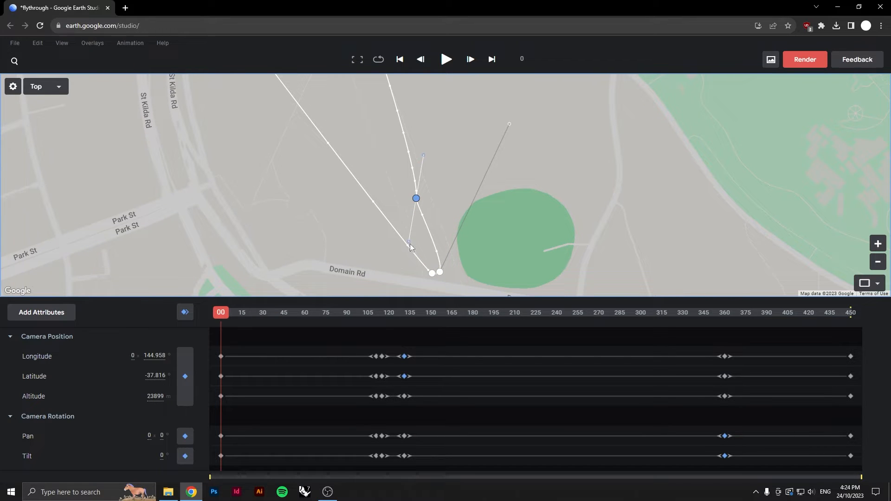
drag(423, 155, 363, 137)
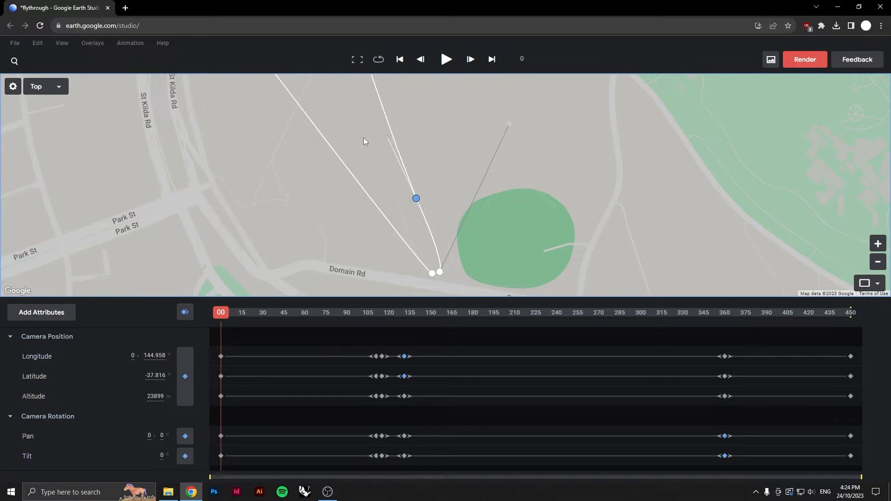
Follow the camera path across the Top map and reposition the final camera point near Queensberry St
drag(480, 151, 388, 138)
scroll(391, 136, down, 1)
drag(400, 77, 536, 342)
drag(478, 197, 494, 278)
drag(417, 161, 482, 262)
drag(433, 143, 485, 234)
drag(452, 168, 478, 250)
scroll(475, 204, down, 1)
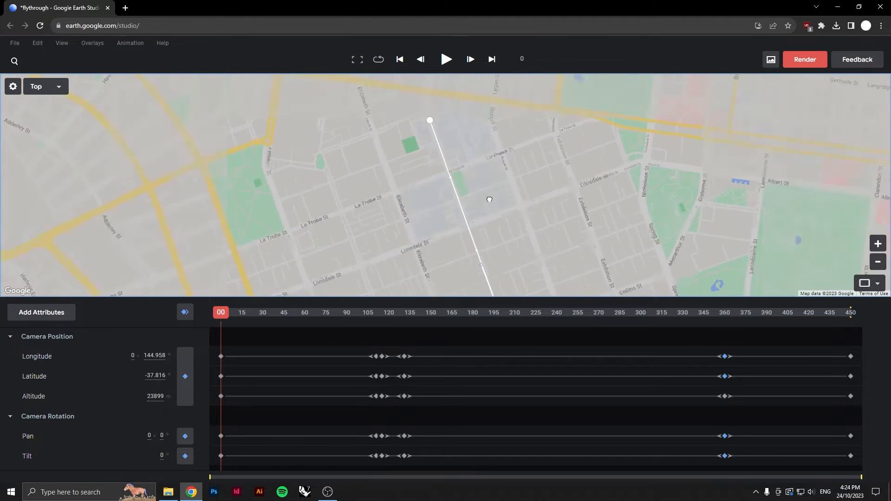
drag(427, 127, 447, 205)
scroll(449, 204, up, 1)
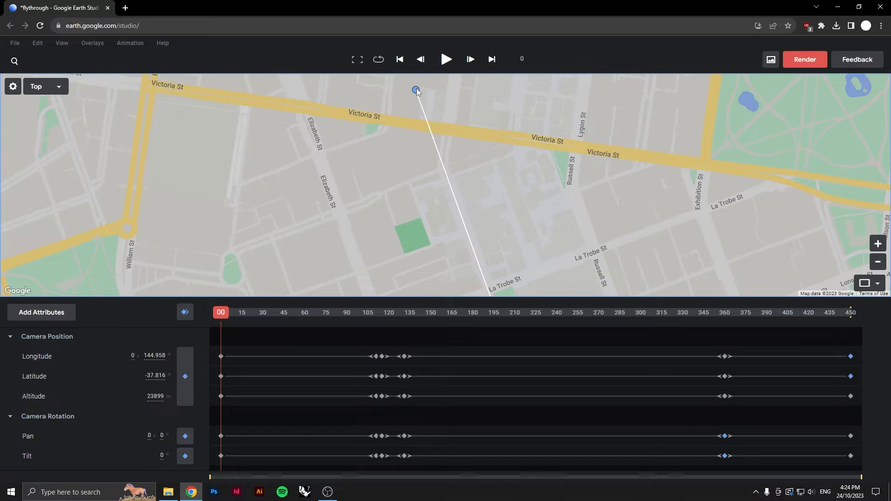
drag(481, 143, 517, 244)
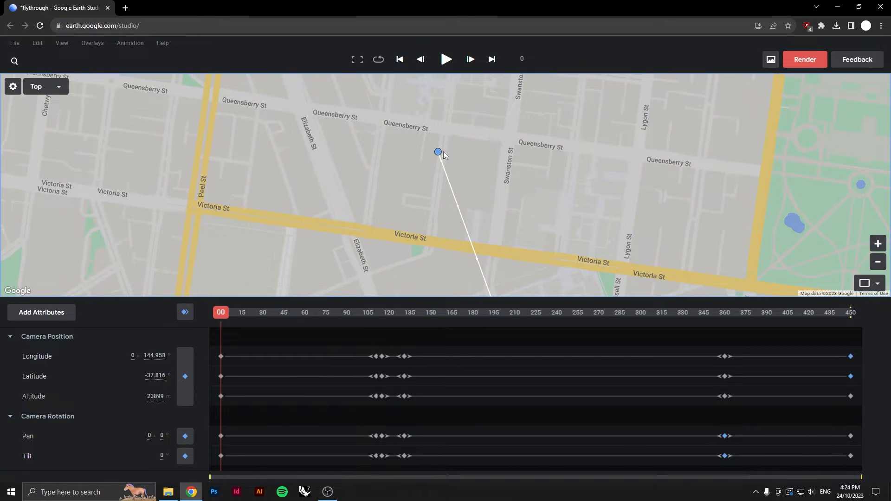
scroll(493, 191, down, 2)
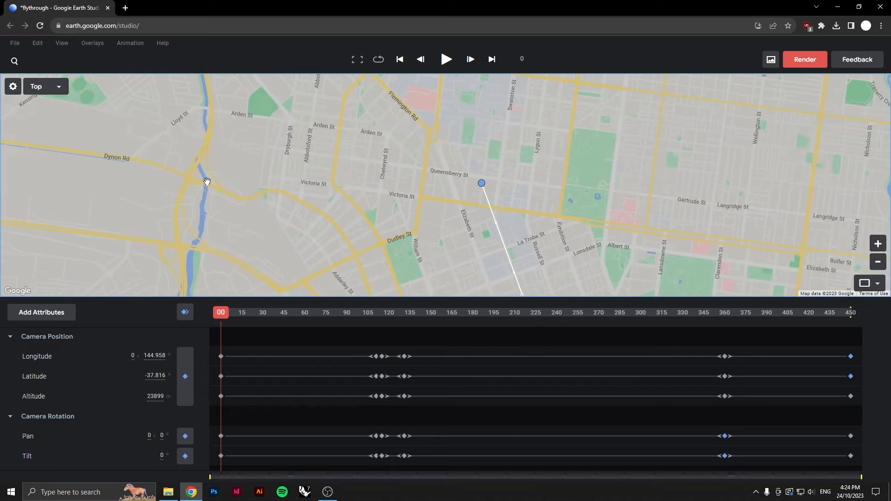
Switch the viewport back to the Camera view and play the animation from frame 0 to preview the flight
click(51, 109)
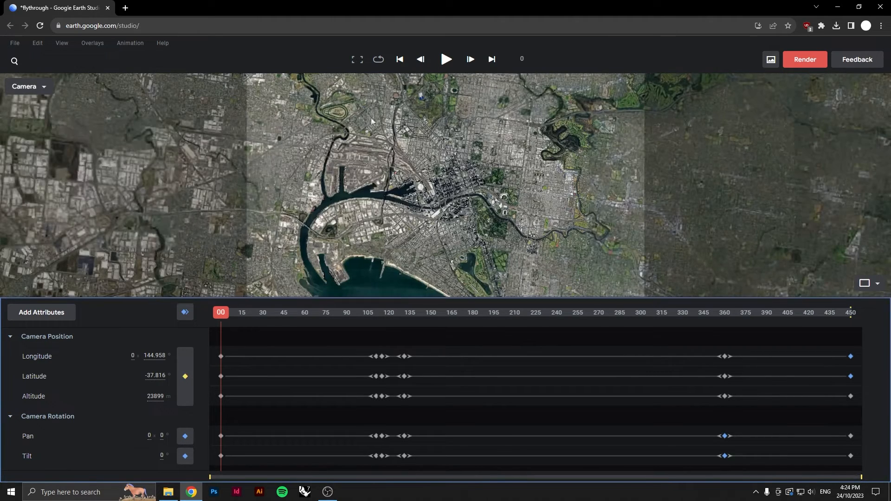
click(447, 60)
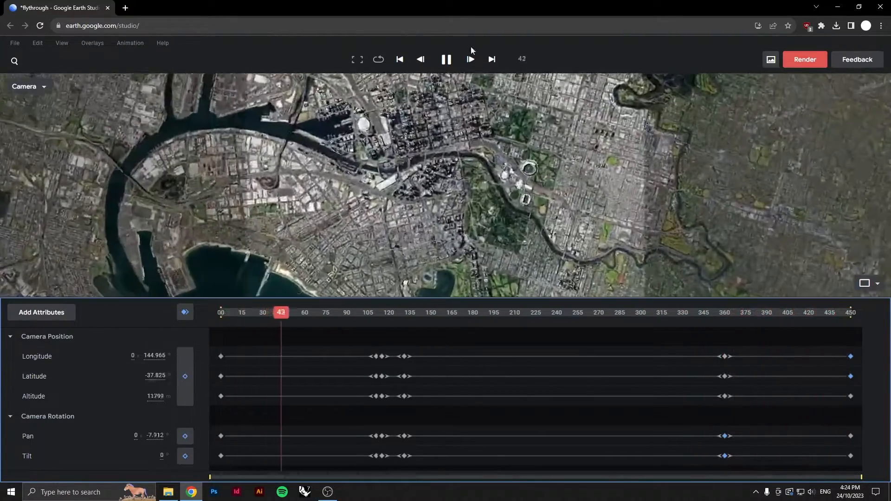
key(space)
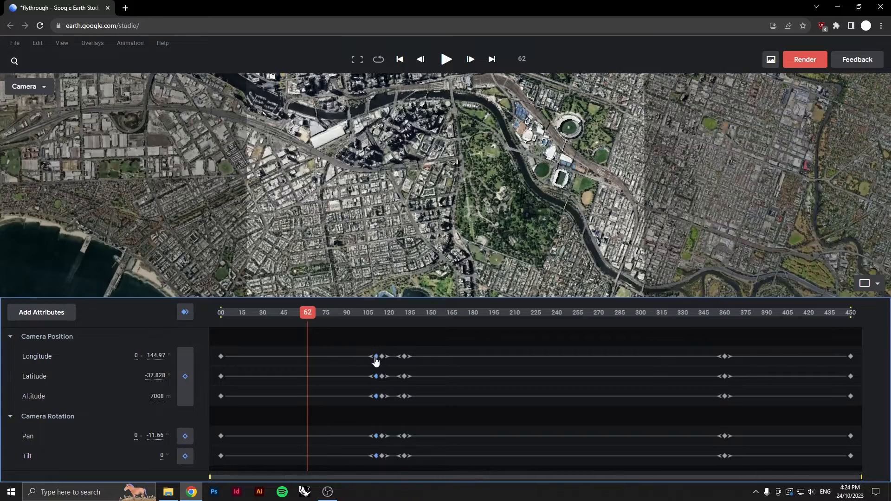
Shift the selected keyframe group near frame 105 earlier to about frame 98, then rewind and replay
drag(376, 362, 361, 362)
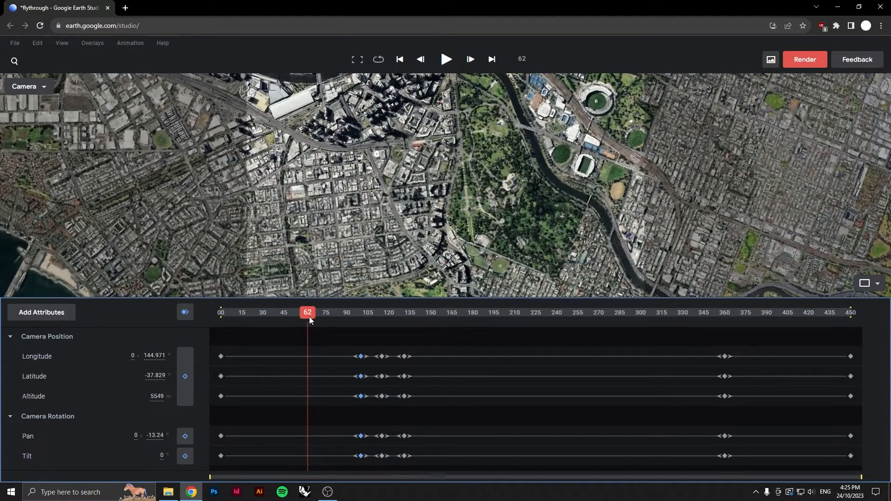
drag(309, 318, 207, 319)
click(447, 63)
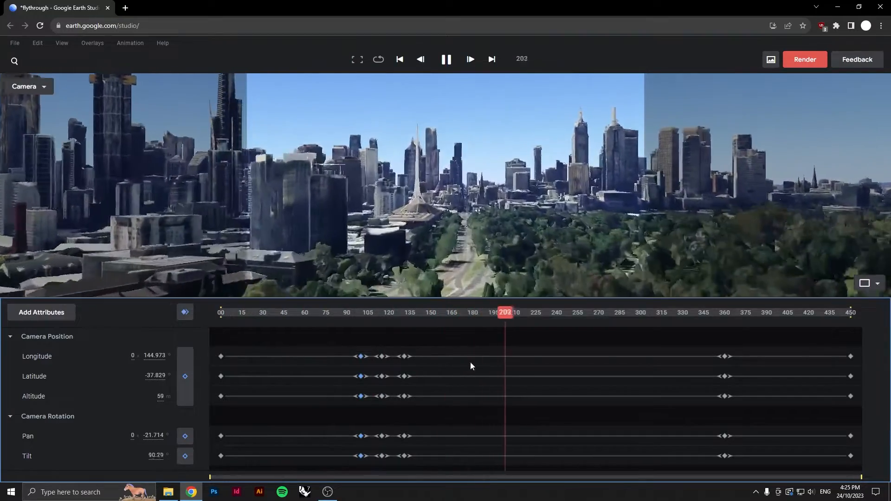
Move the selected keyframes further earlier to about frame 90 and replay the animation from the start
drag(361, 358, 343, 357)
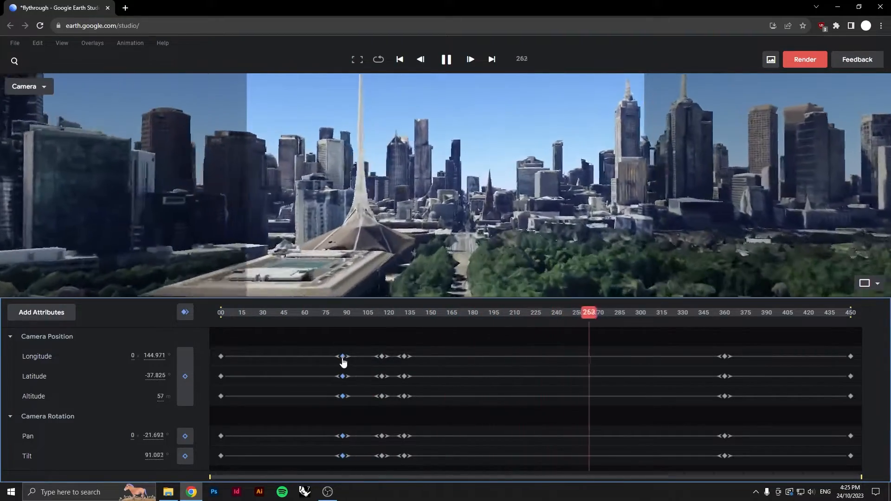
key(space)
drag(594, 316, 220, 316)
key(space)
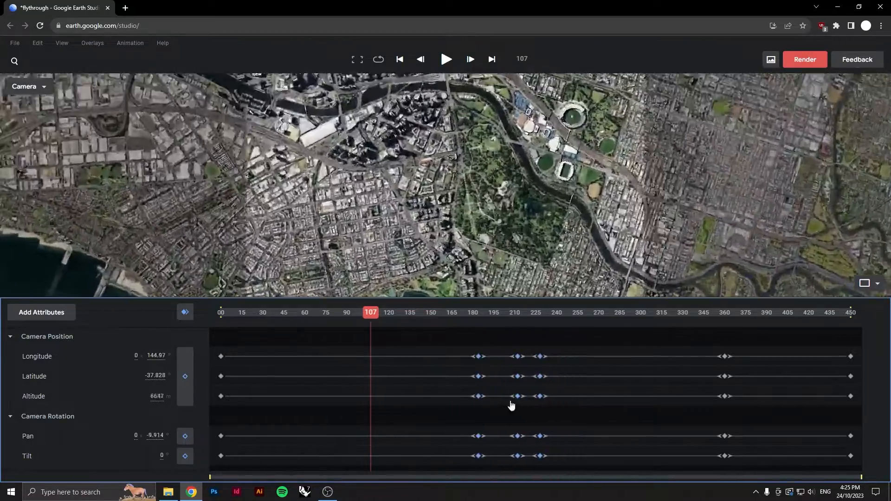
Shift the keyframe cluster slightly later to around frame 215 and play the animation again
drag(511, 405, 559, 408)
click(438, 64)
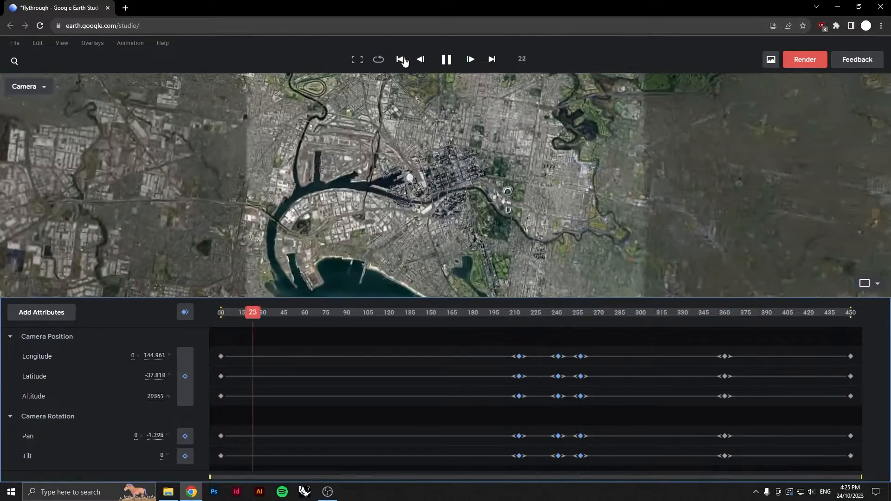
Submit a render named flythrough as a 1920×1080 mp4 video covering frames 0 to 450
click(805, 59)
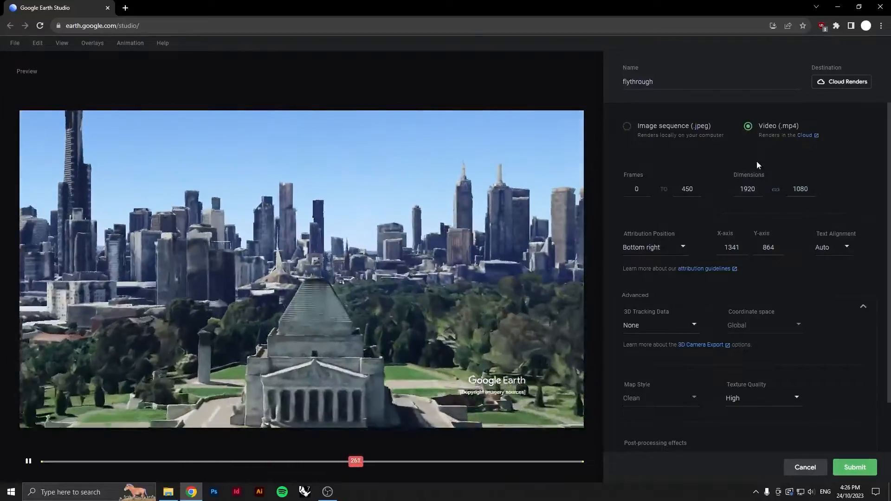
scroll(842, 380, down, 1)
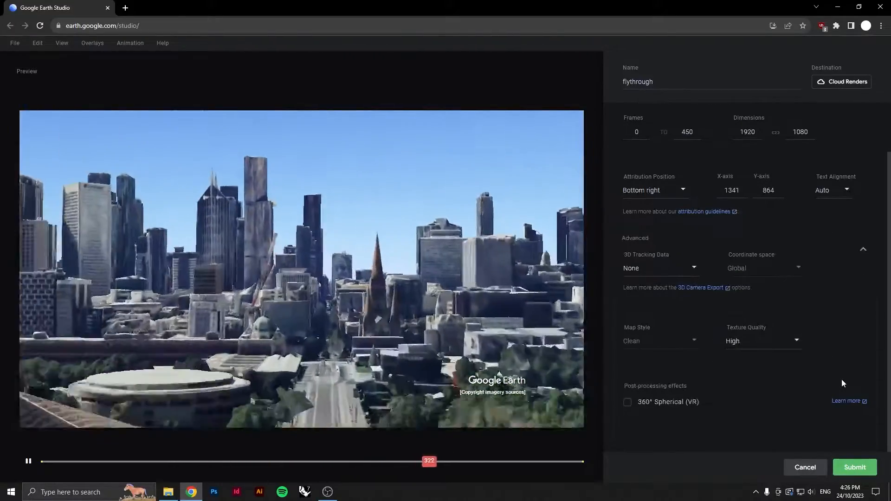
scroll(833, 399, up, 1)
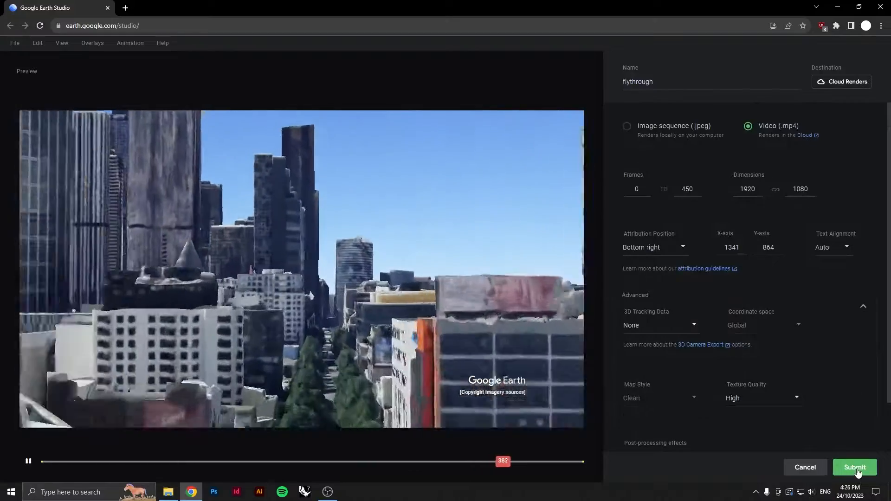
click(856, 469)
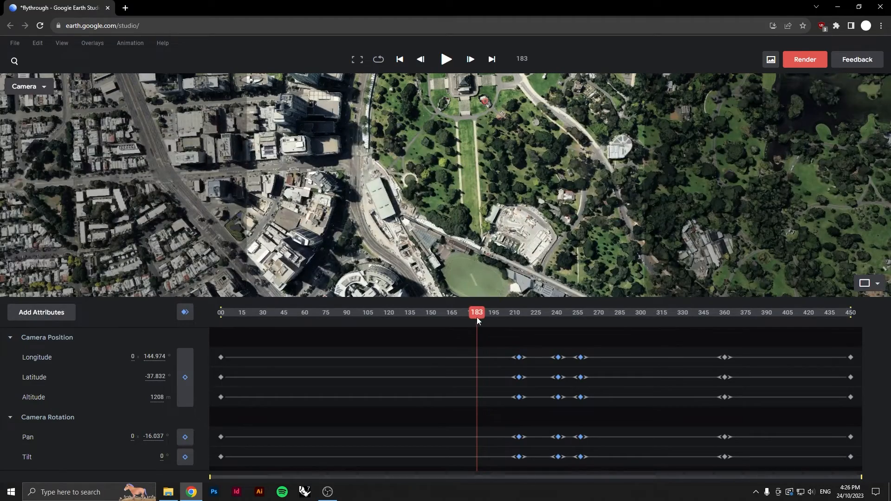
drag(477, 317, 390, 348)
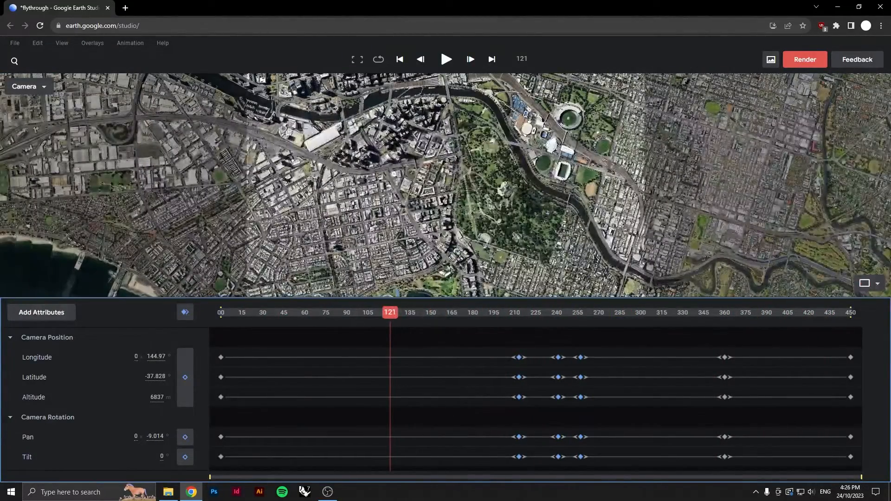